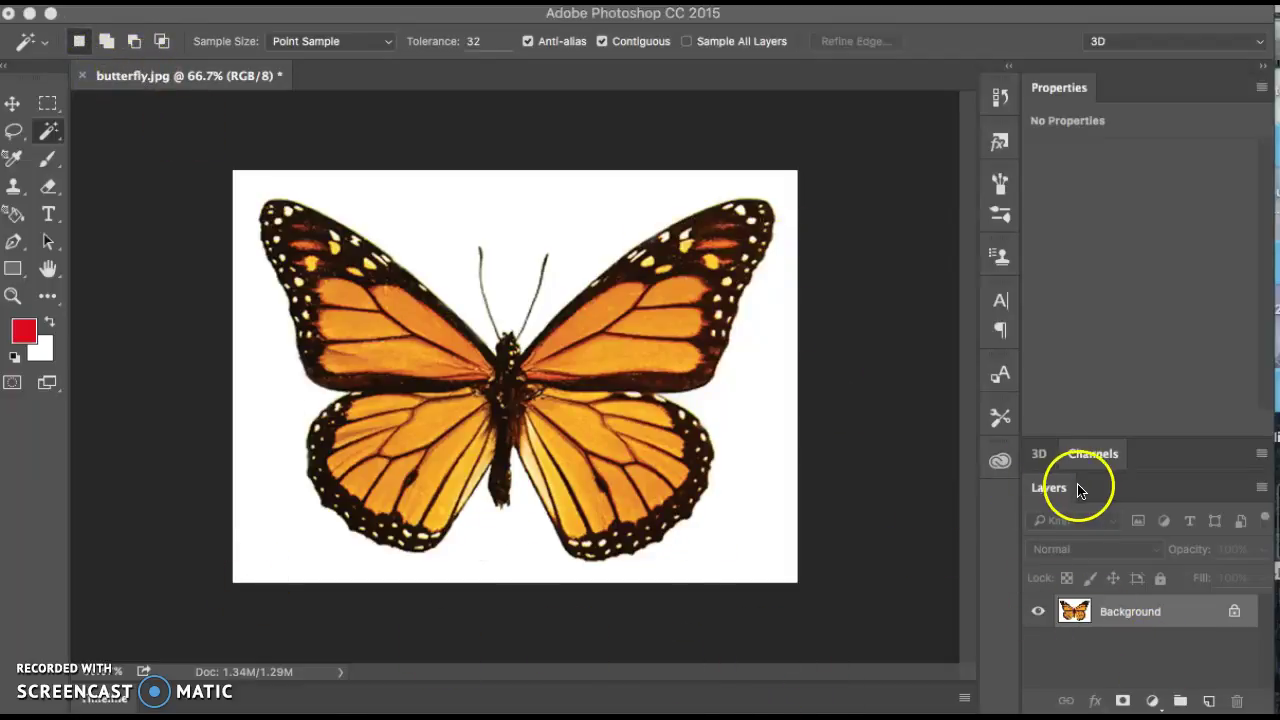
Step: Duplicate the Background layer with Cmd+J into Layer 1, then hide the original Background
click(1117, 612)
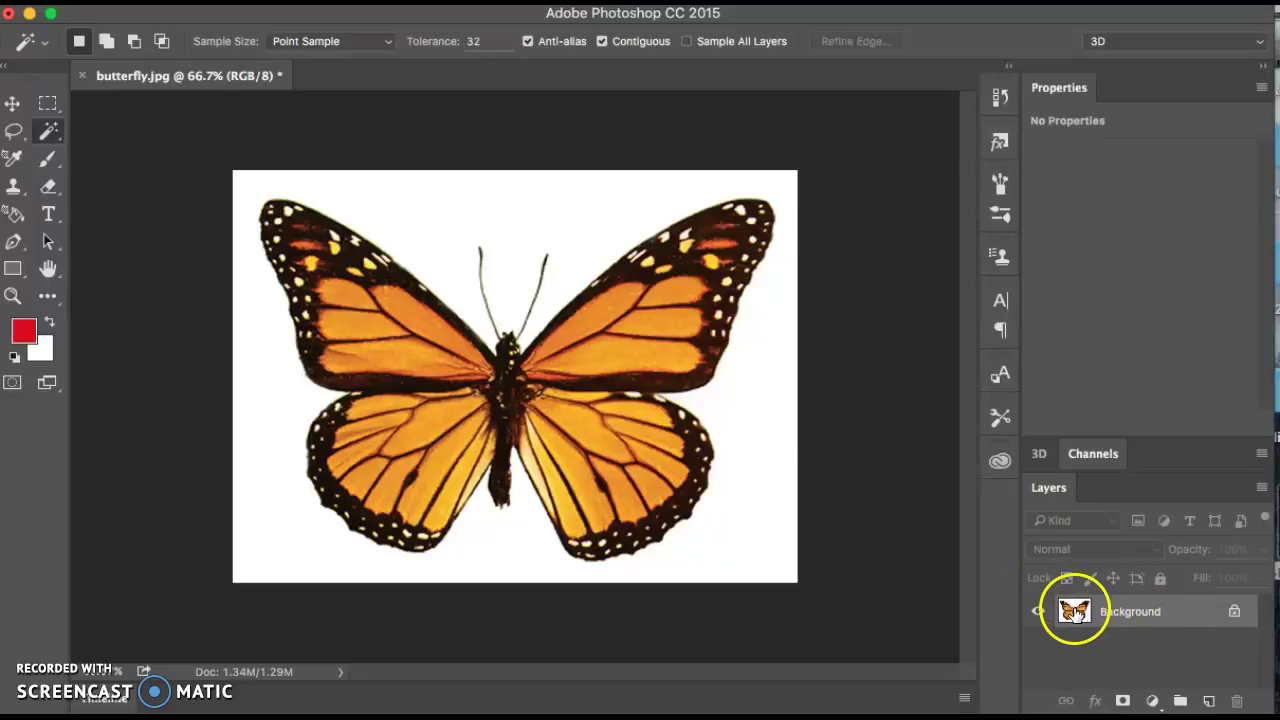
click(1167, 612)
key(super+j)
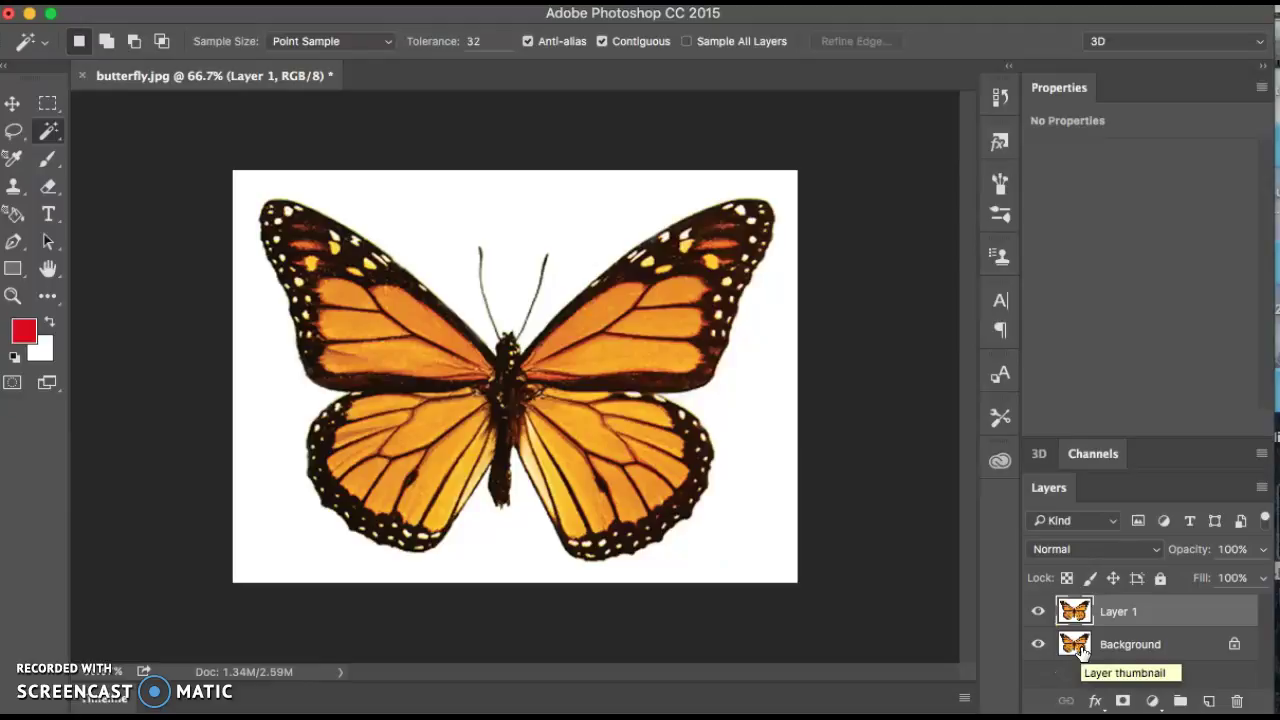
click(1038, 644)
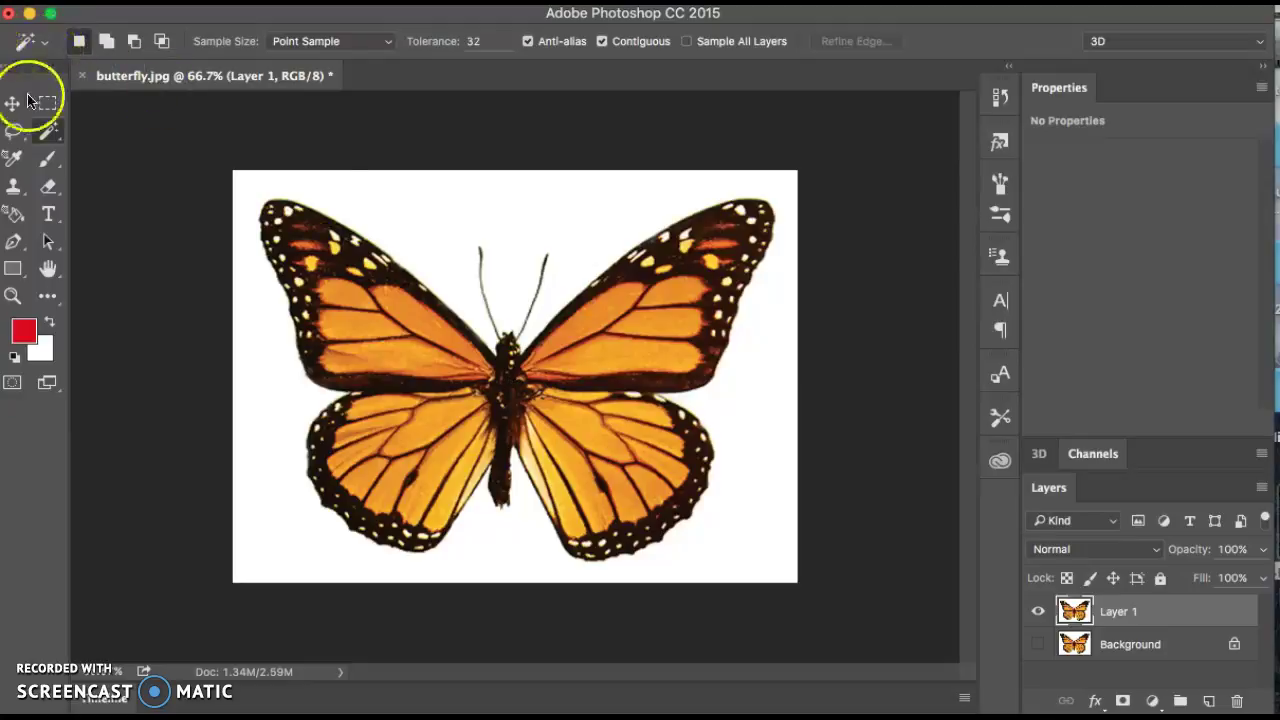
click(48, 138)
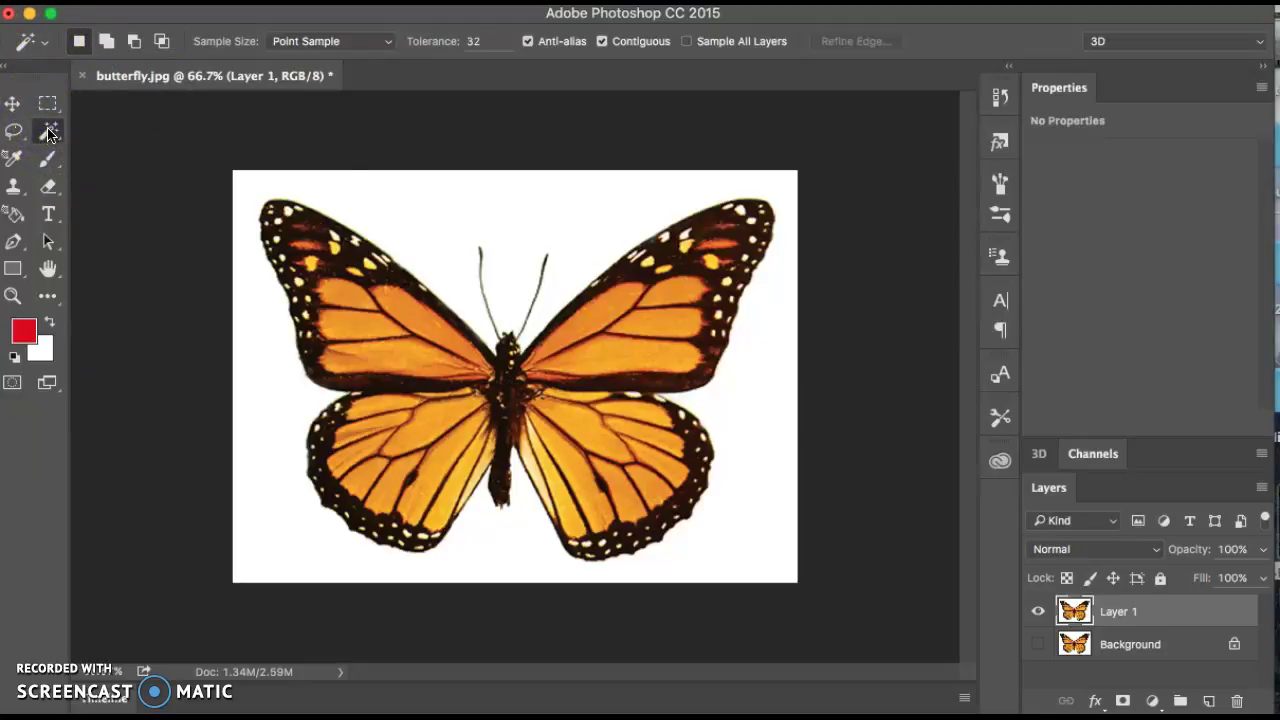
click(48, 135)
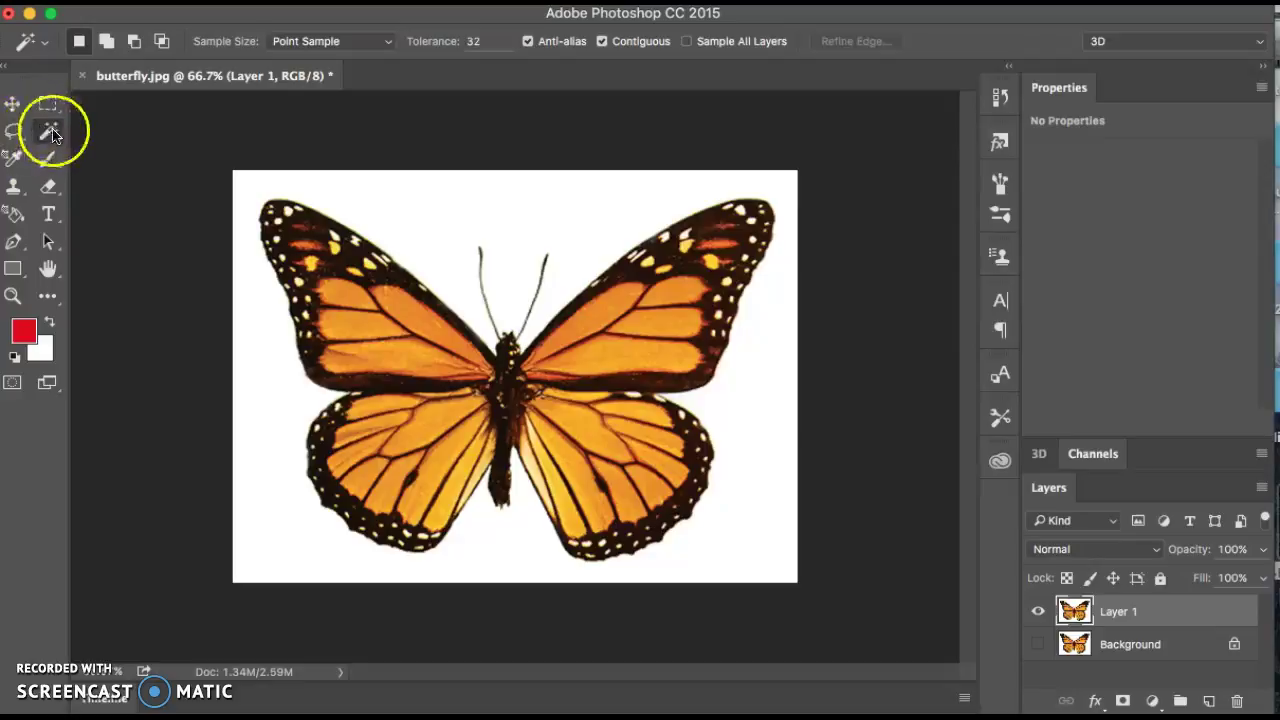
click(54, 136)
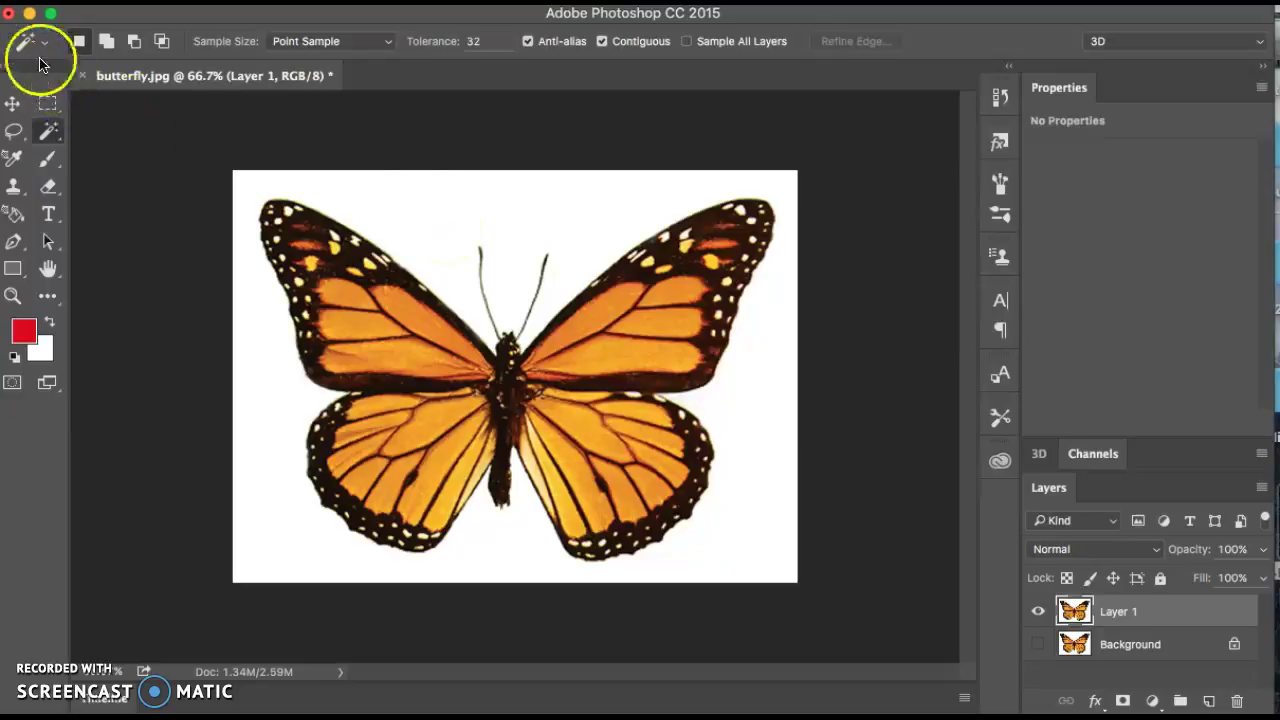
click(16, 131)
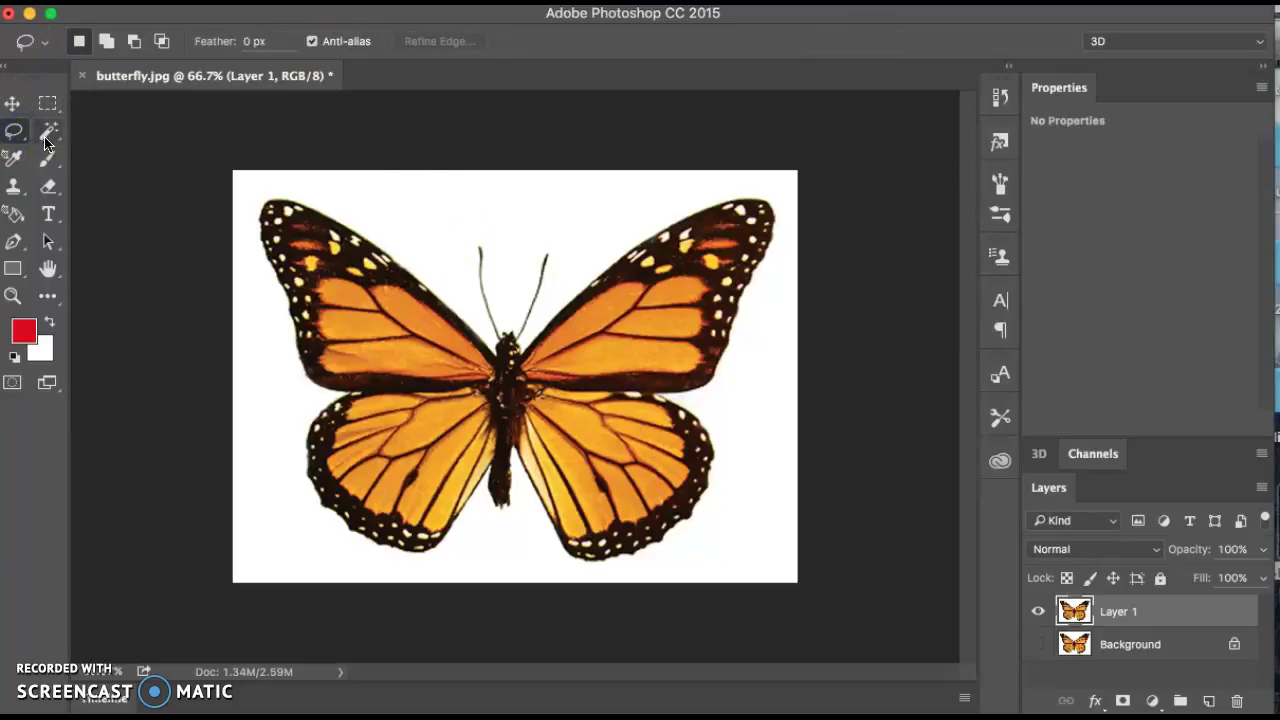
click(12, 106)
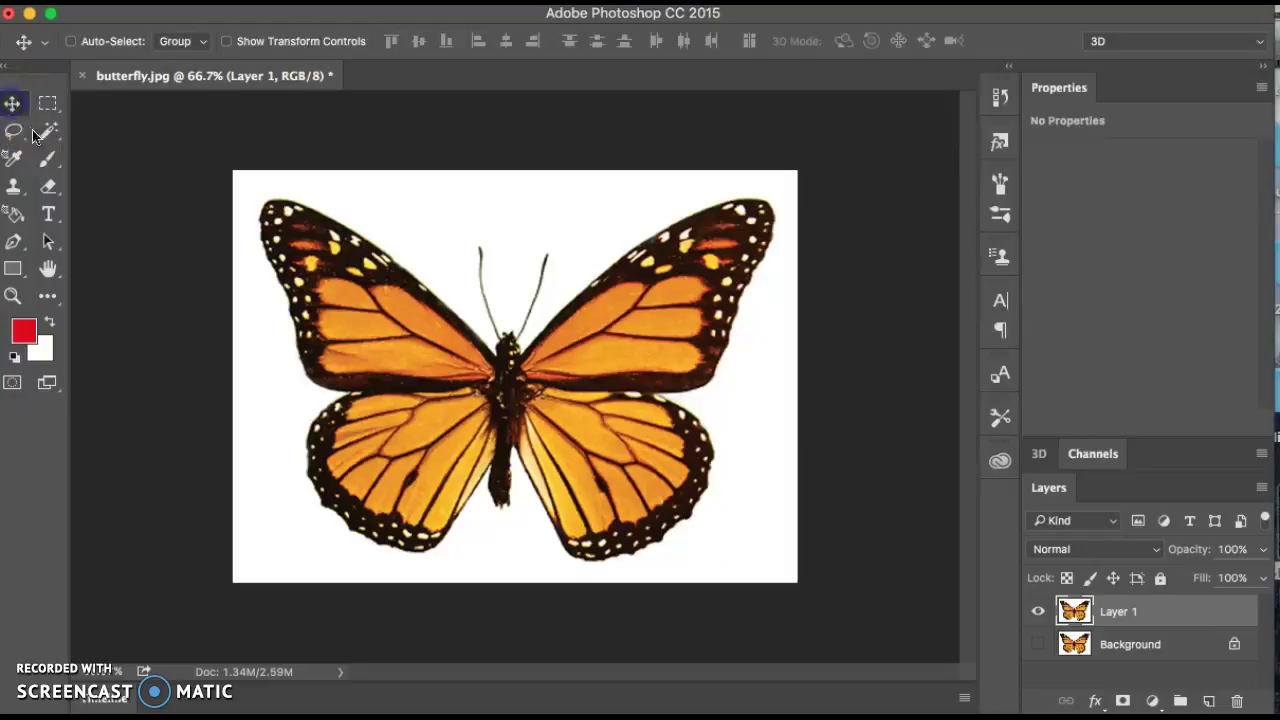
click(50, 132)
click(48, 103)
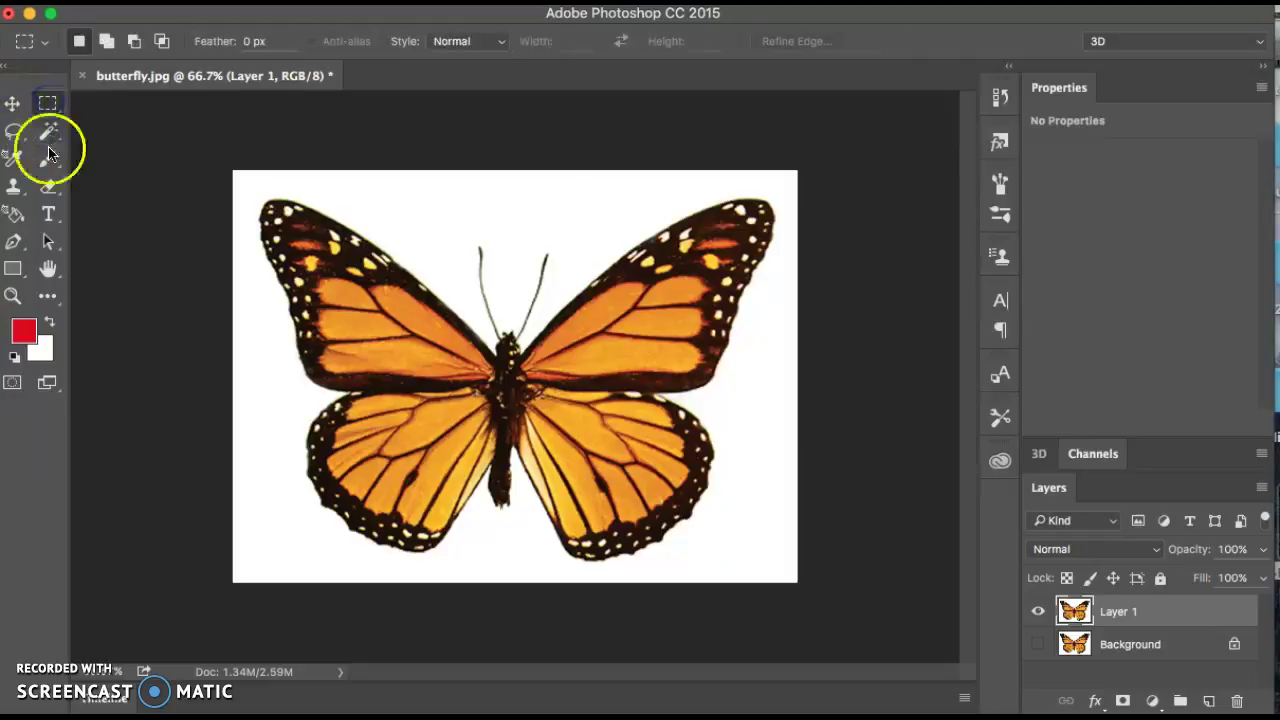
click(49, 159)
click(46, 134)
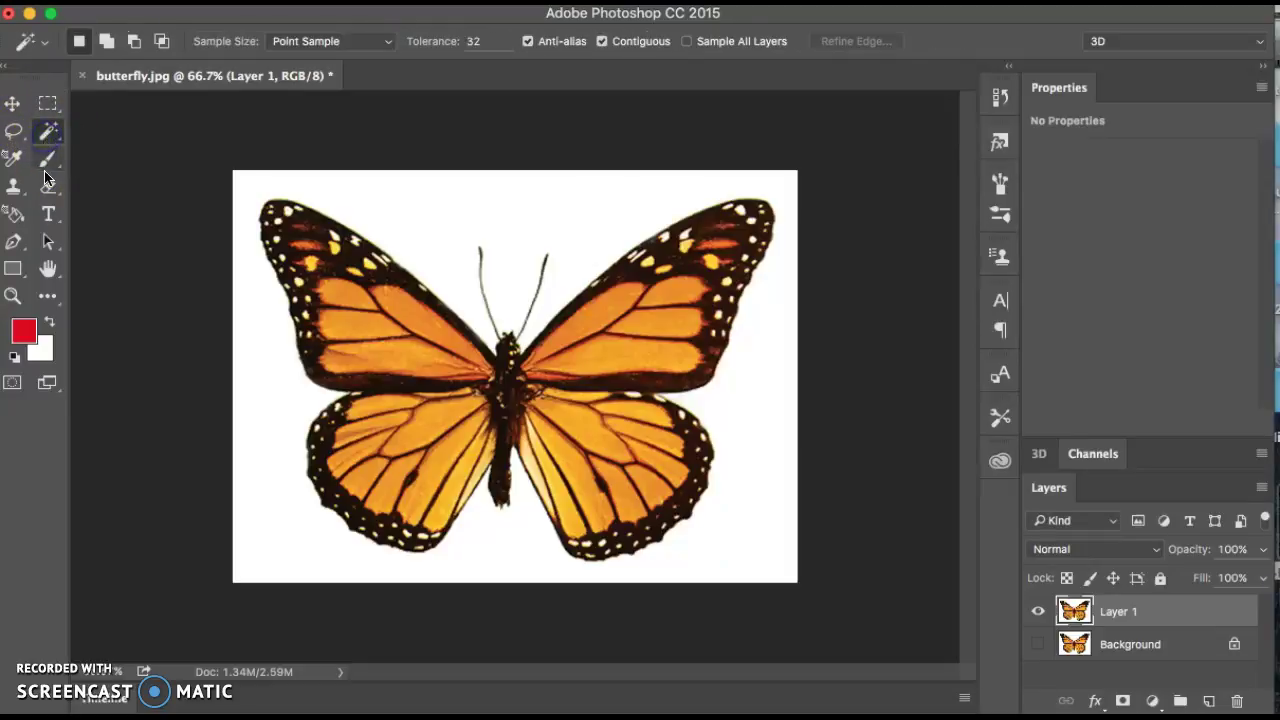
click(47, 186)
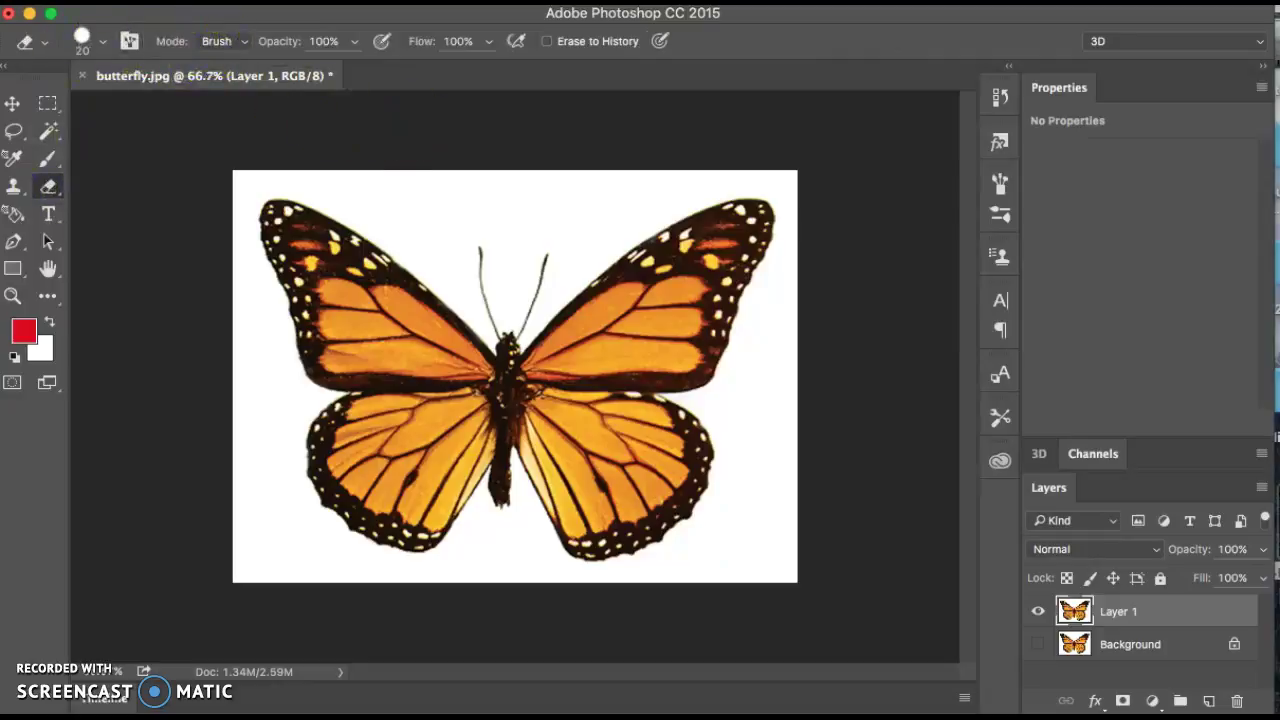
click(48, 214)
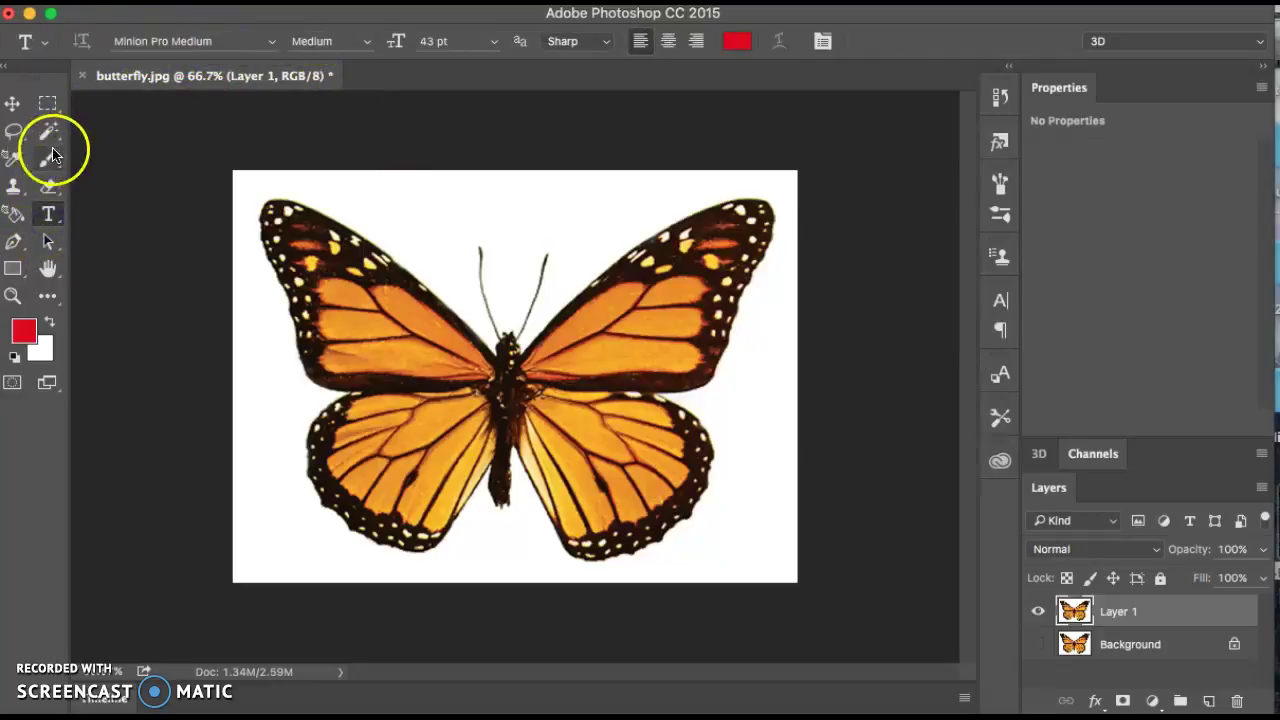
click(48, 131)
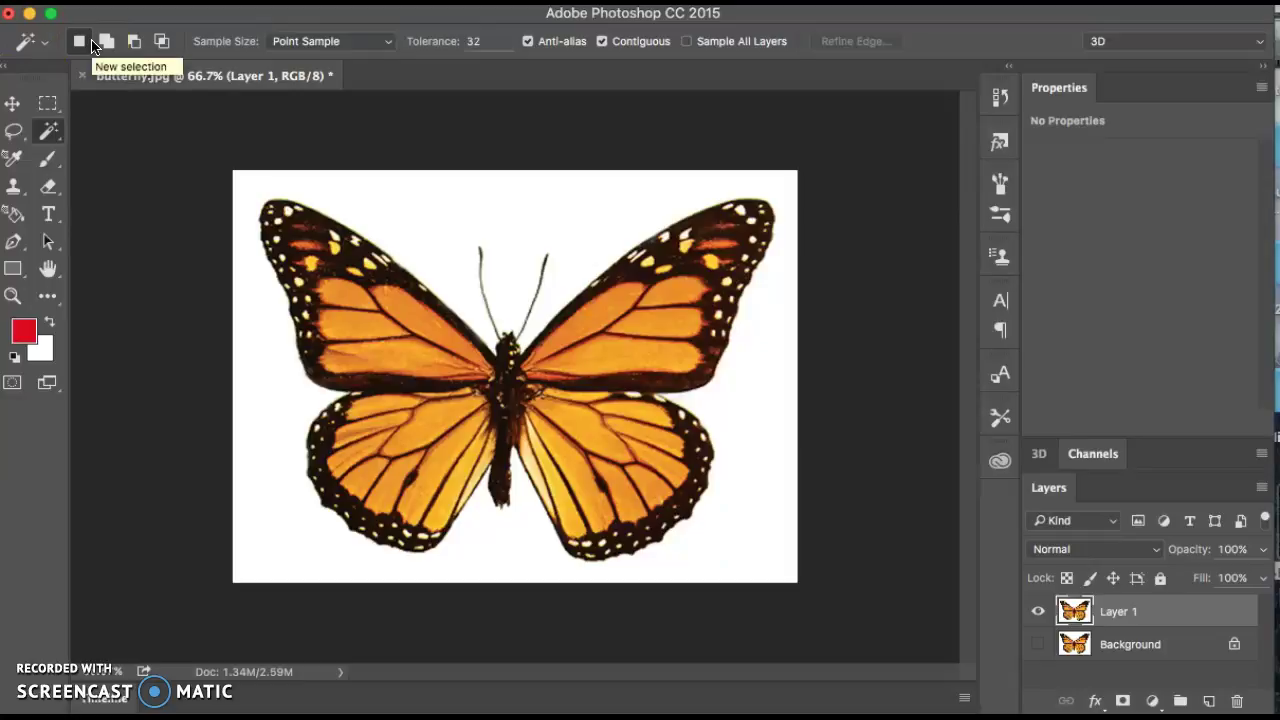
click(137, 44)
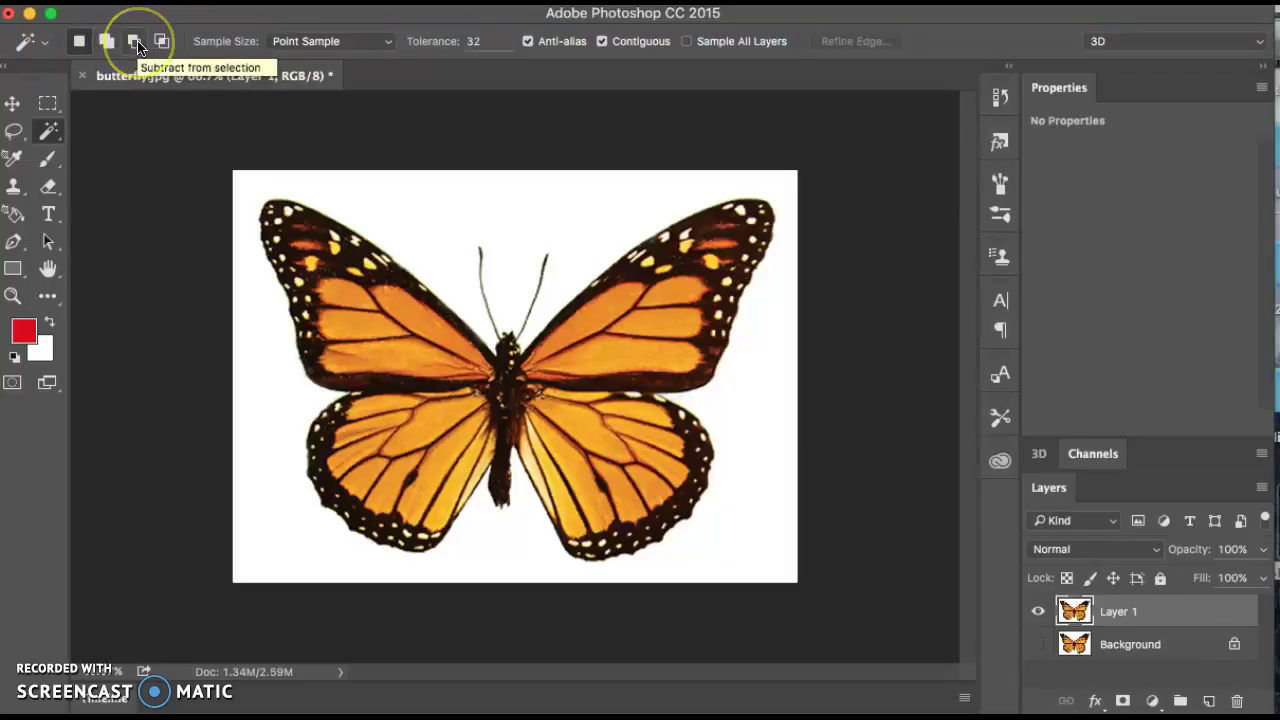
click(136, 44)
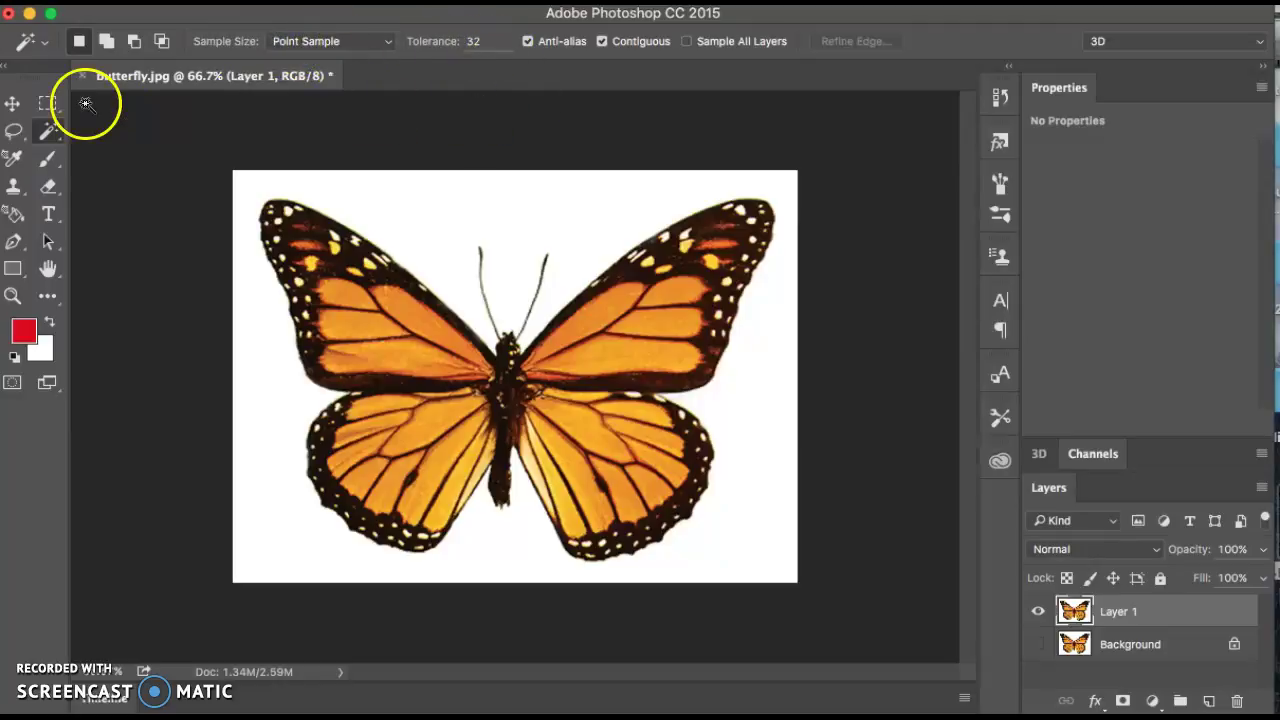
click(380, 42)
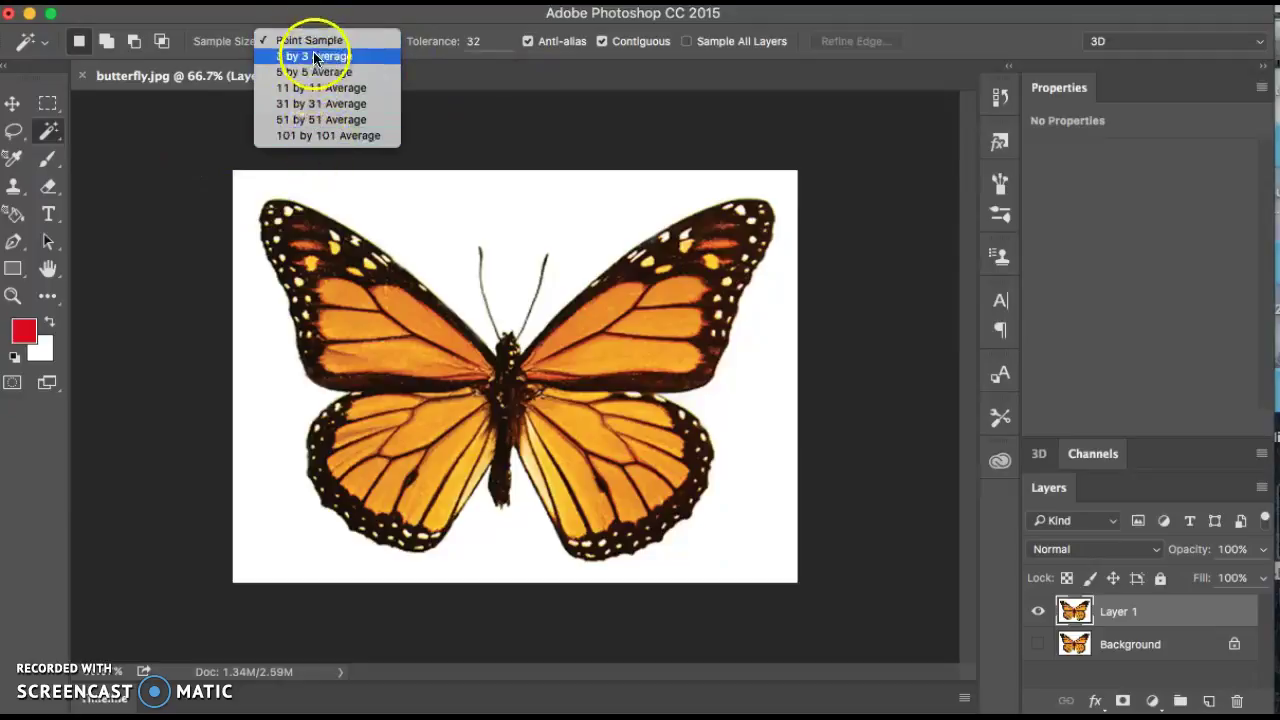
click(222, 30)
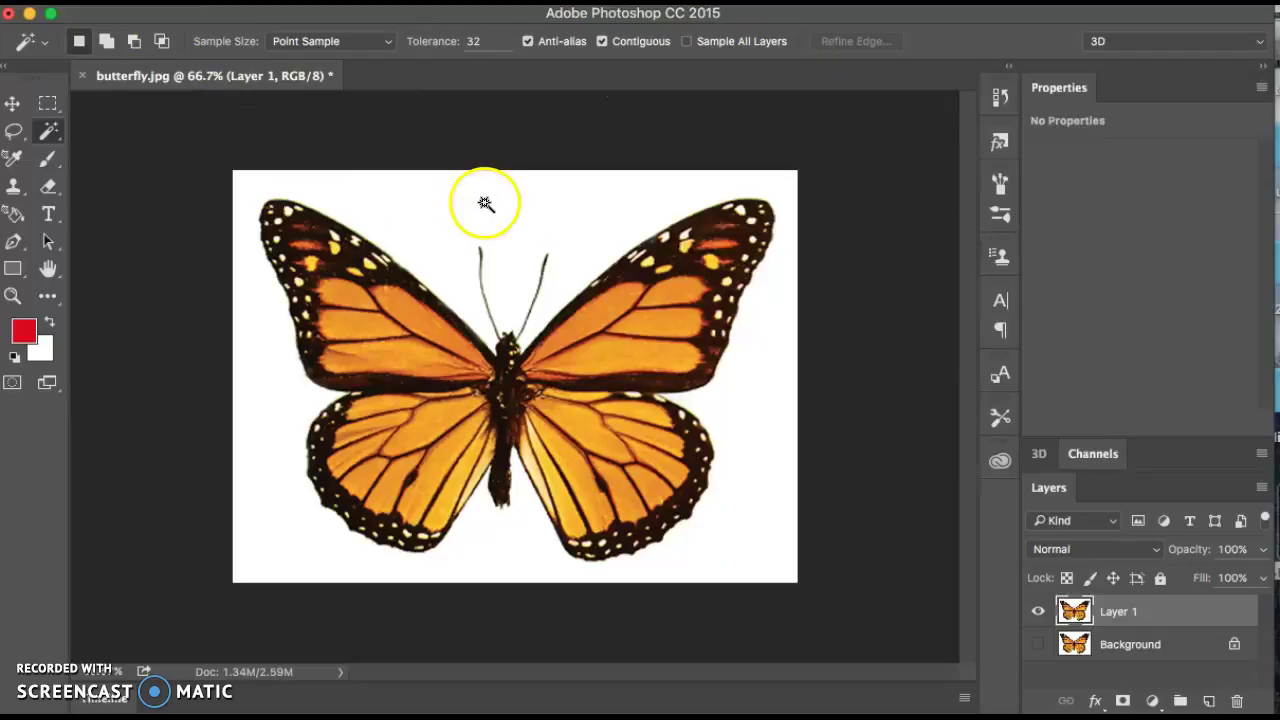
Step: Select the white area around the butterfly on Layer 1 with the Magic Wand
click(514, 220)
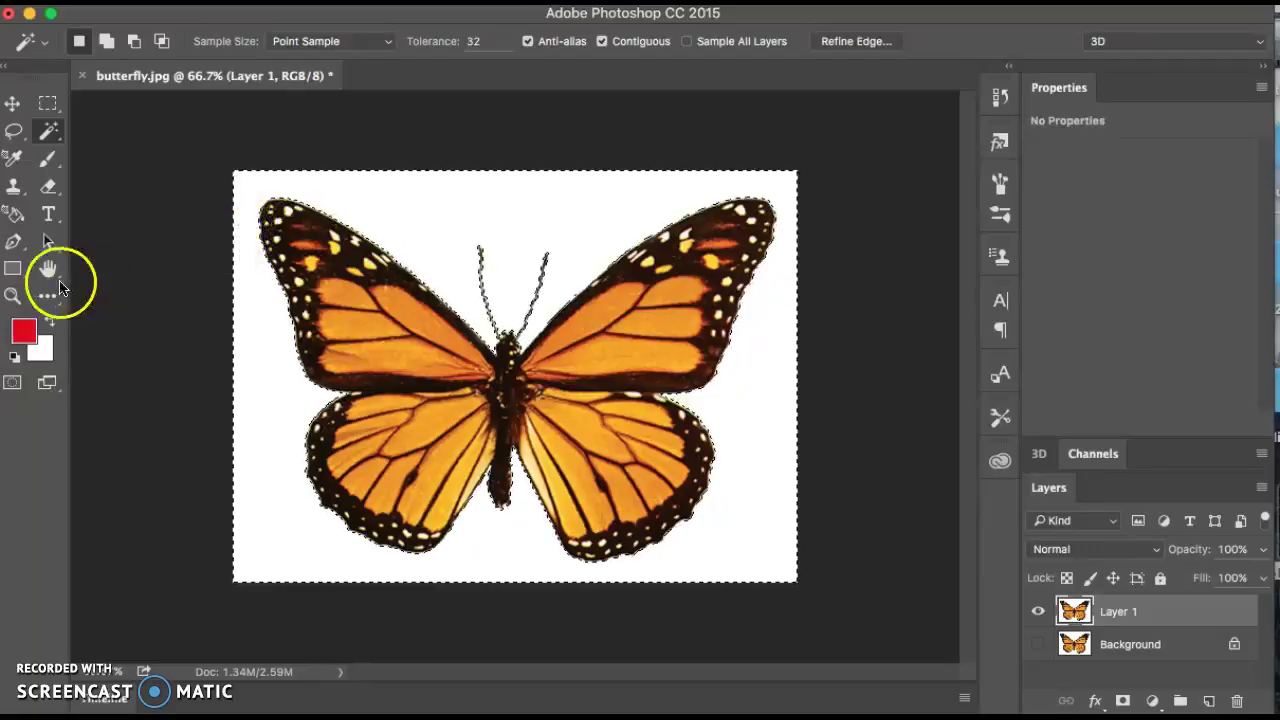
Step: Confirm red e11d1d as the foreground colour in the Color Picker
click(22, 330)
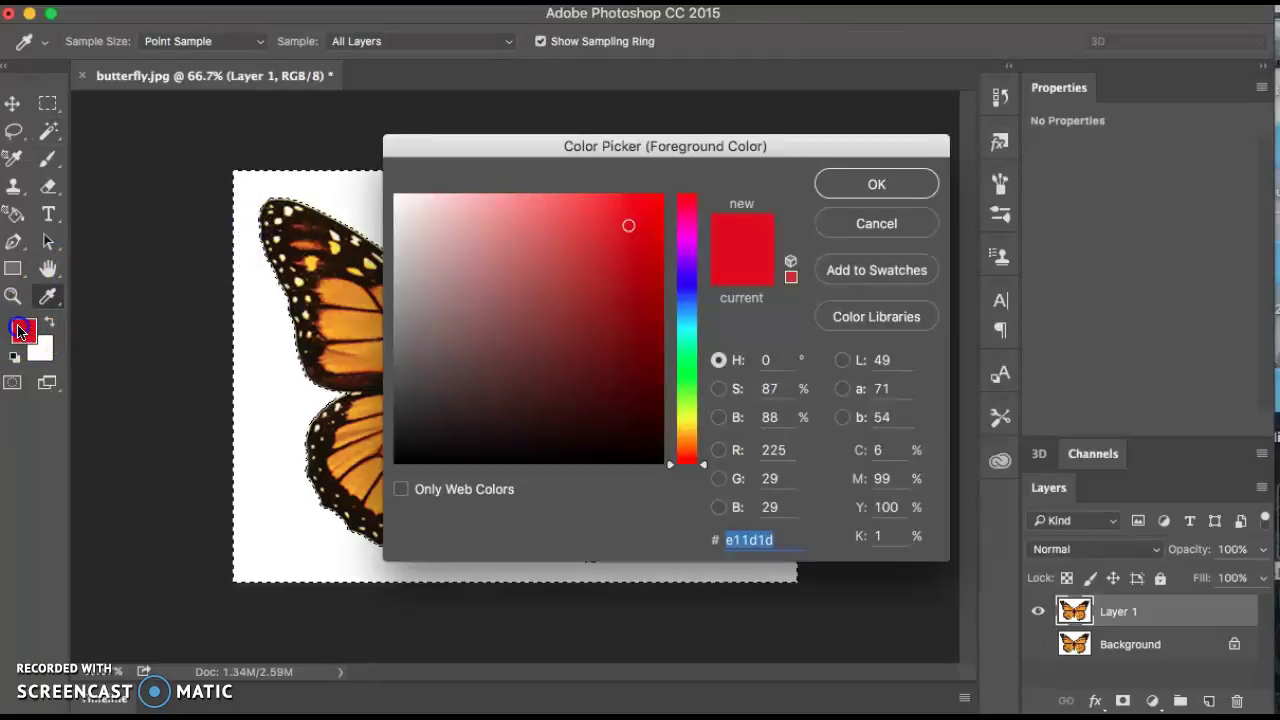
click(895, 183)
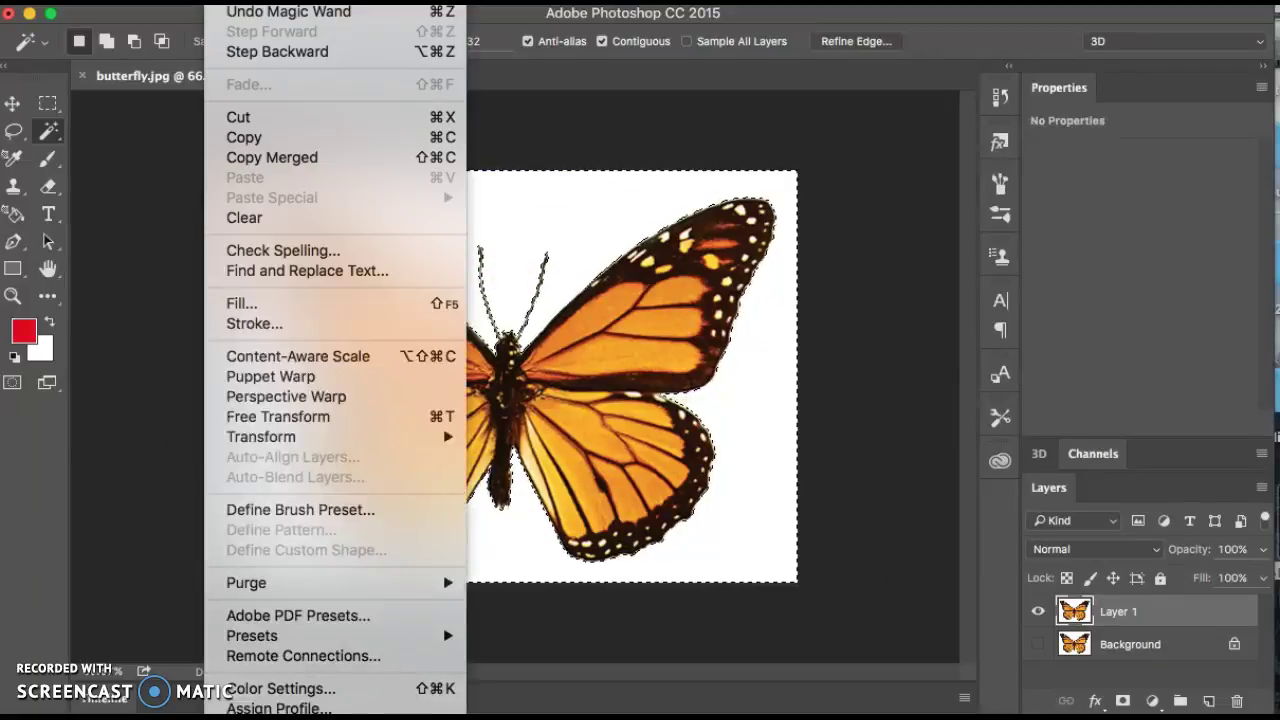
Step: Fill the selected background with the red Foreground Color in Normal mode
click(237, 305)
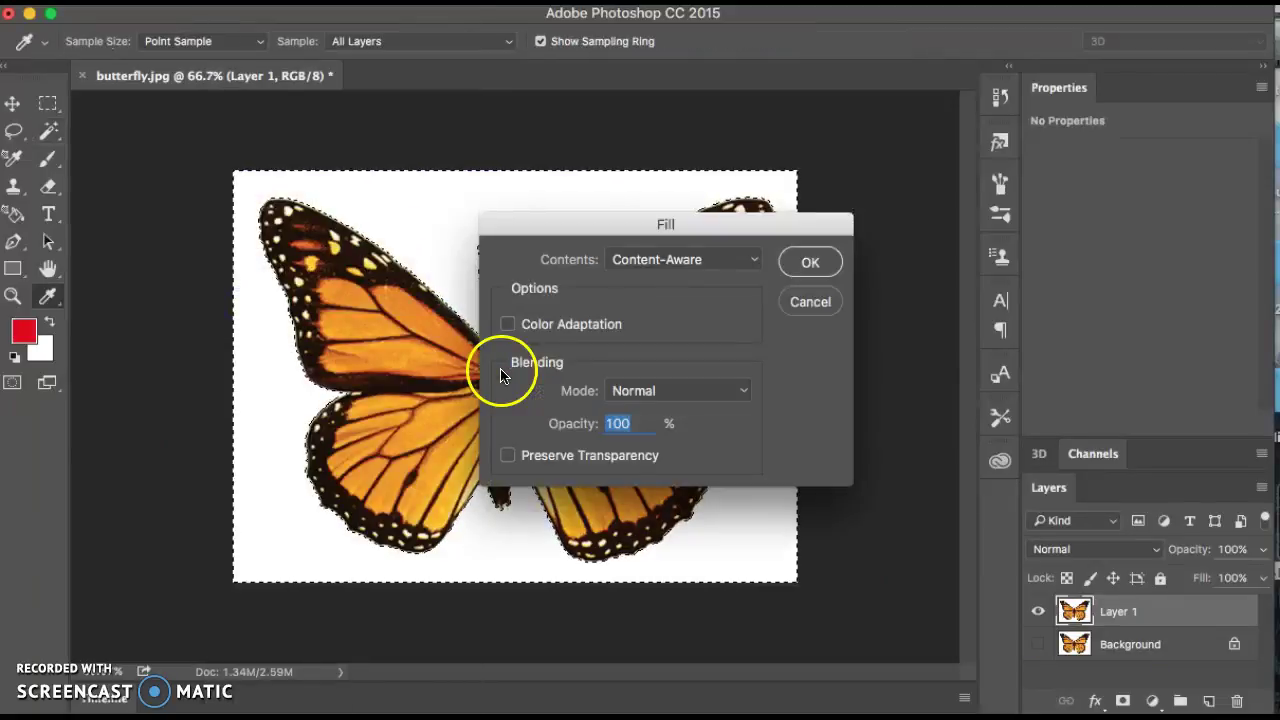
click(670, 390)
click(677, 357)
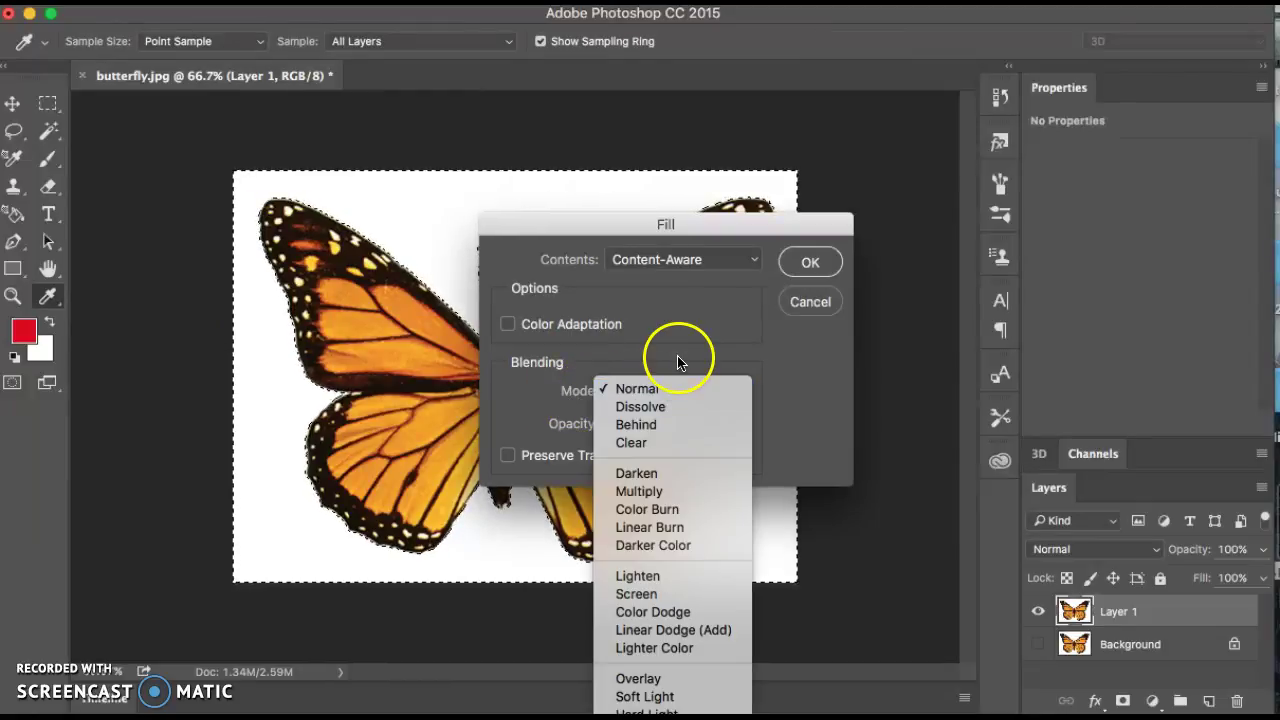
click(713, 264)
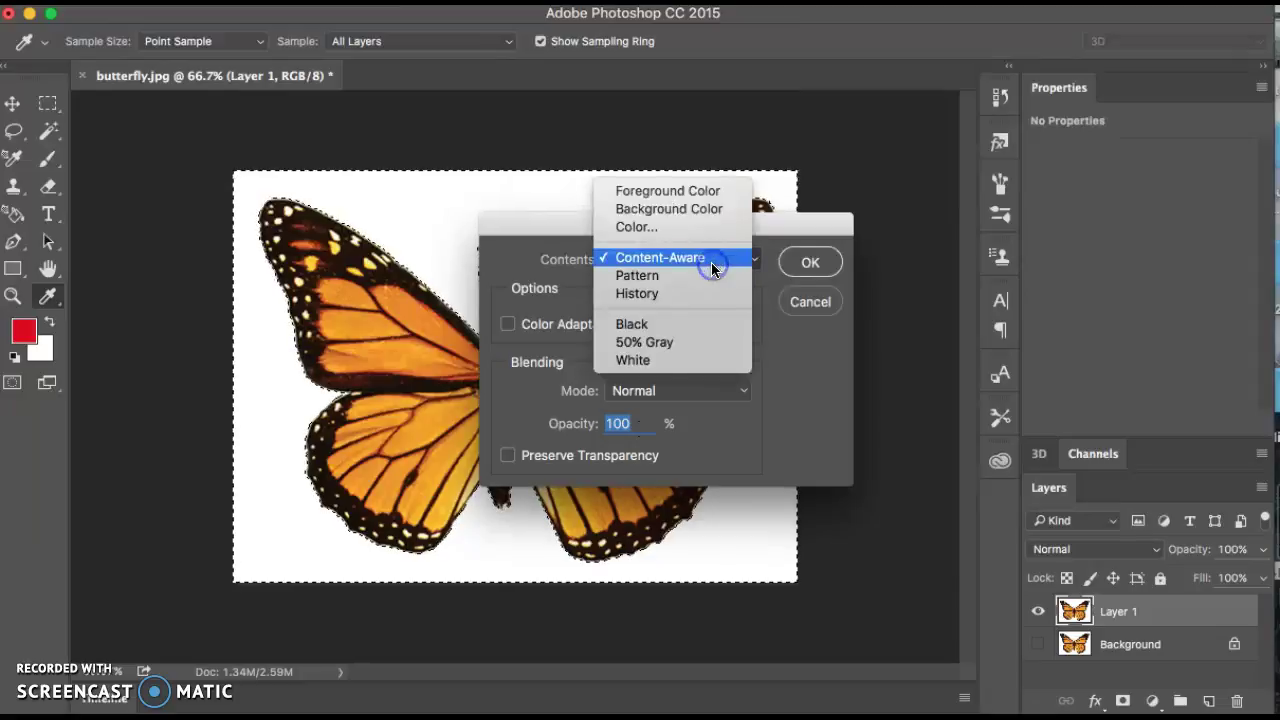
click(688, 190)
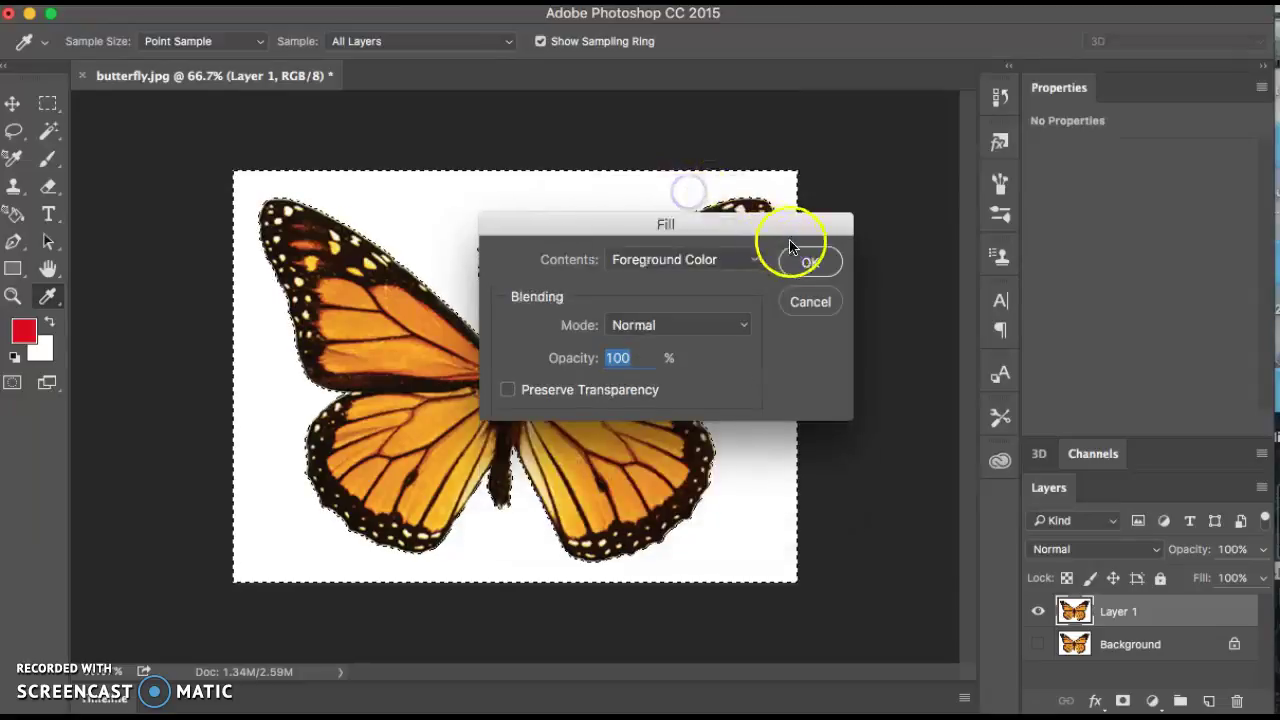
click(810, 262)
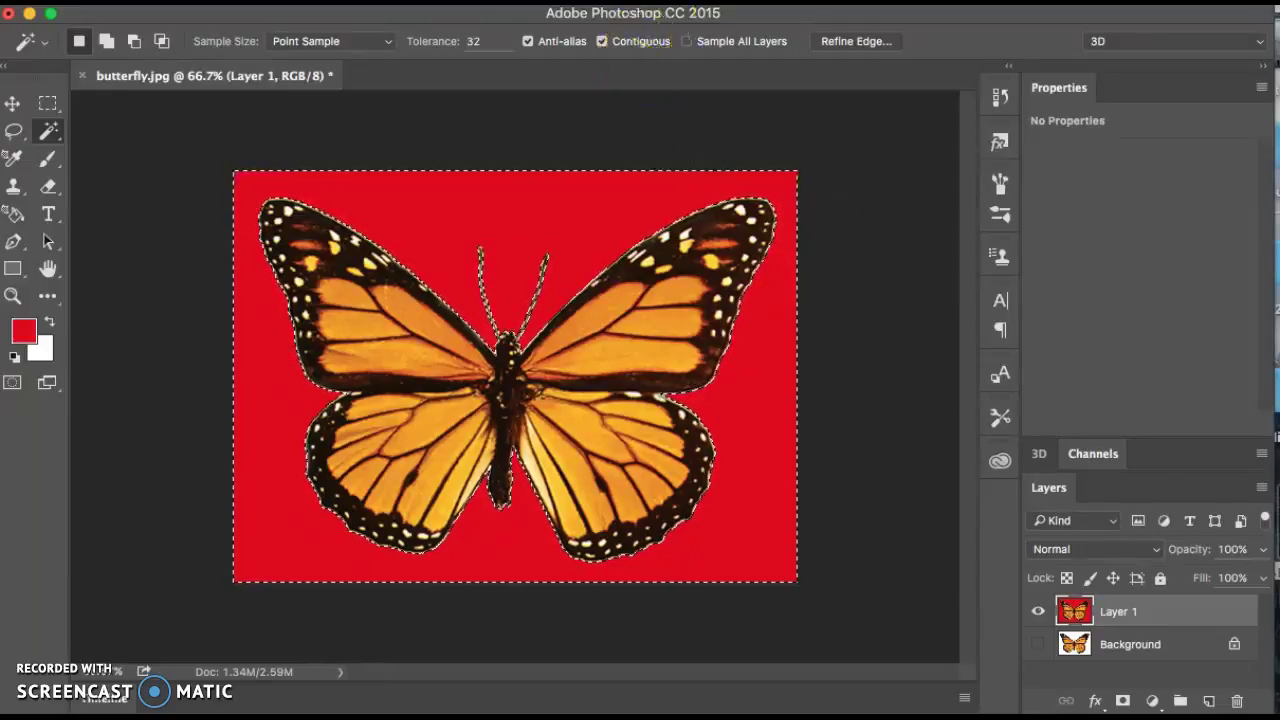
Step: Show the Adjustments panel and add a Color Balance adjustment layer above Layer 1
click(650, 0)
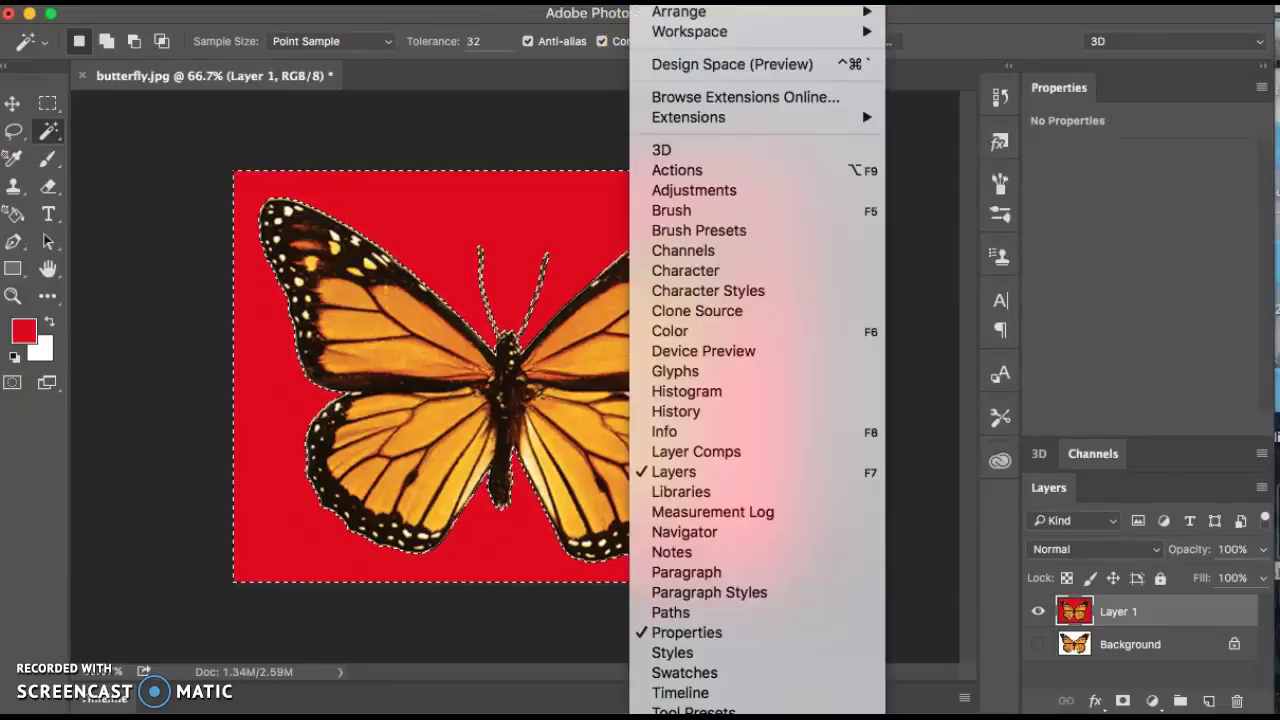
click(686, 190)
drag(599, 126, 886, 206)
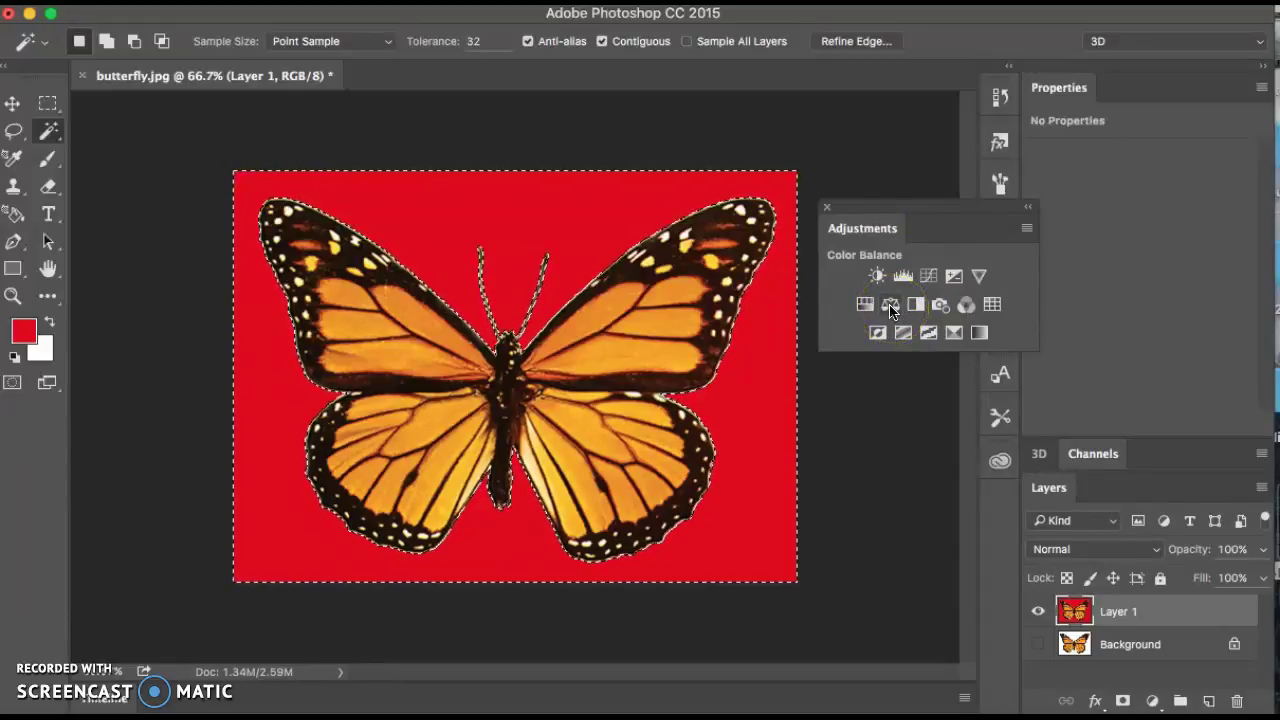
click(891, 308)
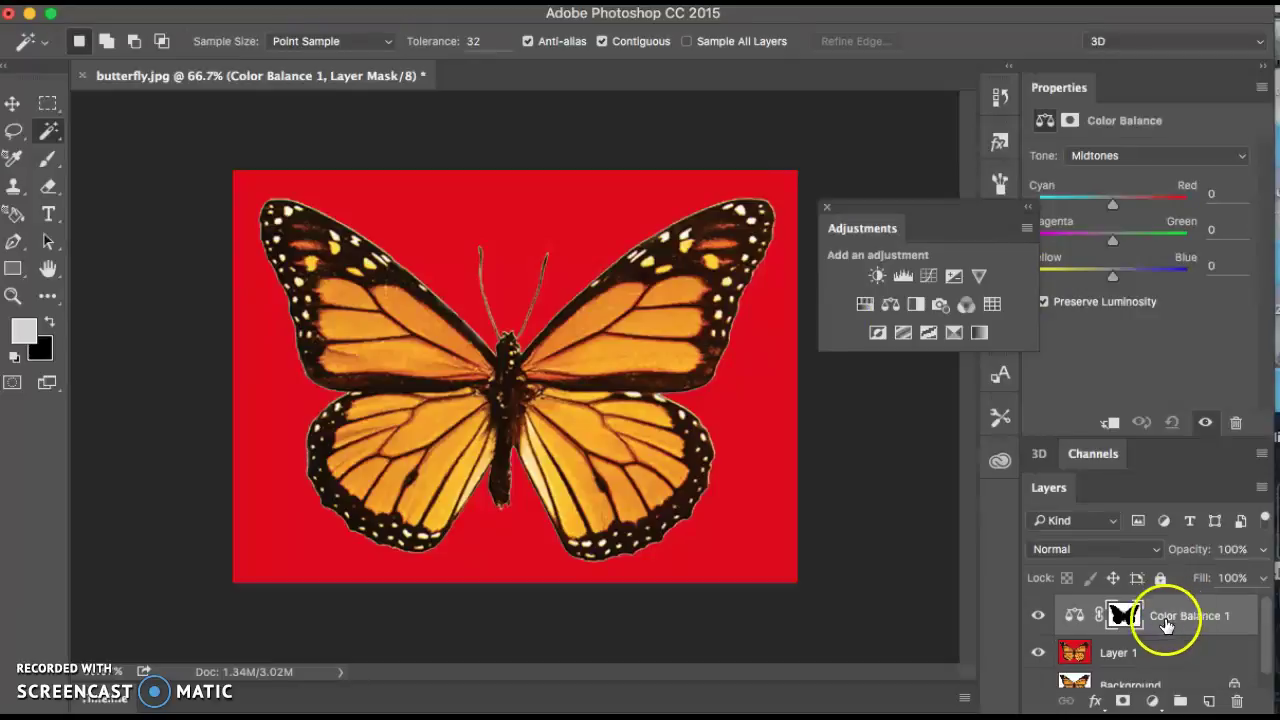
Step: Lower the Color Balance 1 layer mask's density to 35%
click(1127, 613)
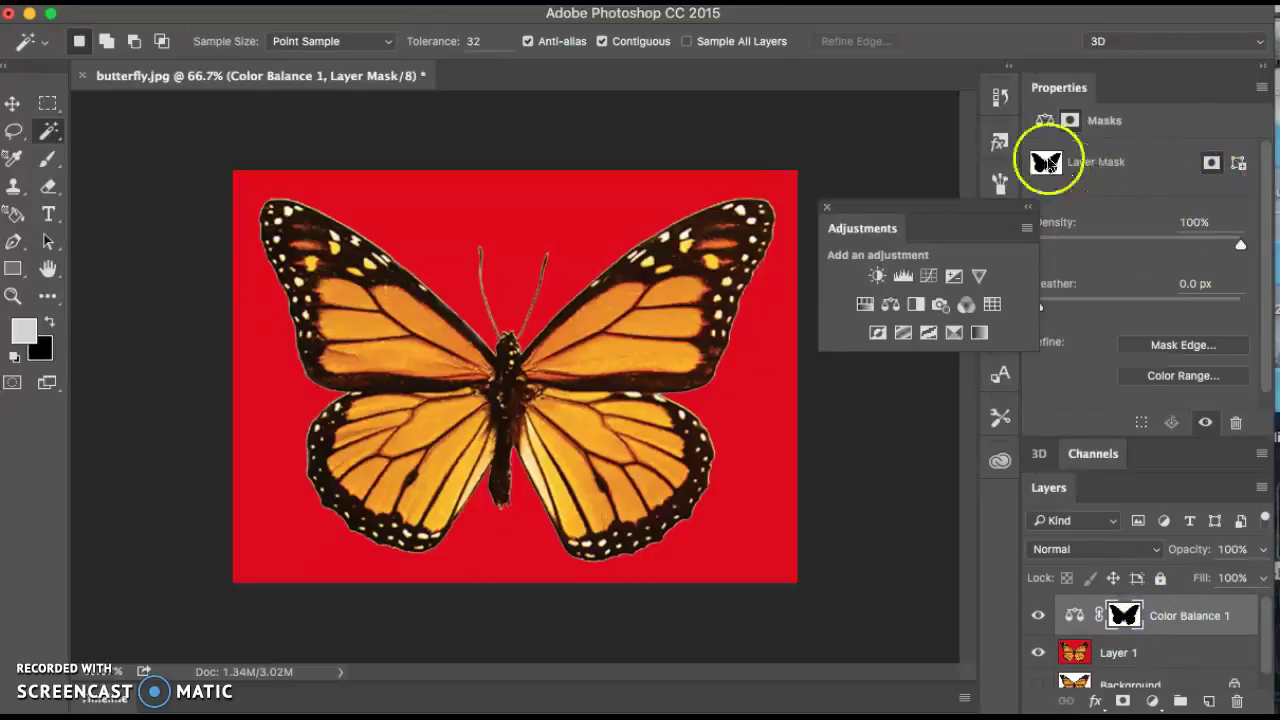
drag(999, 202, 914, 157)
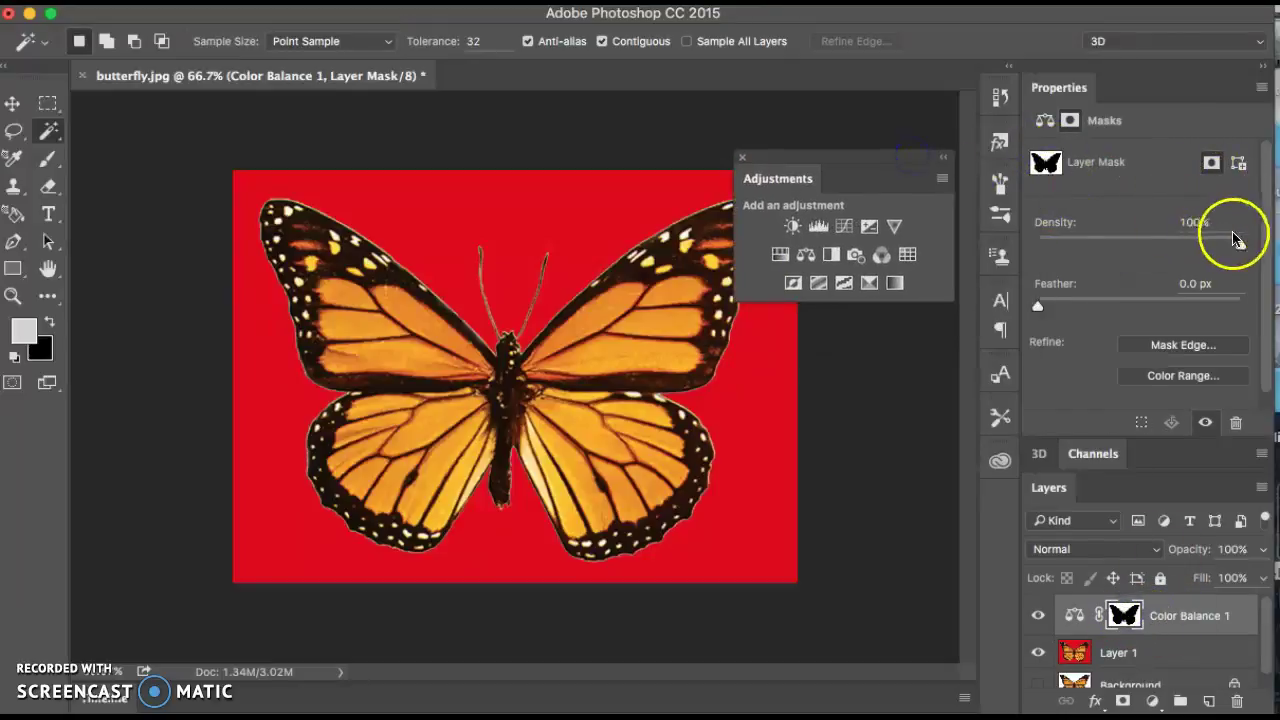
drag(1240, 247, 1106, 249)
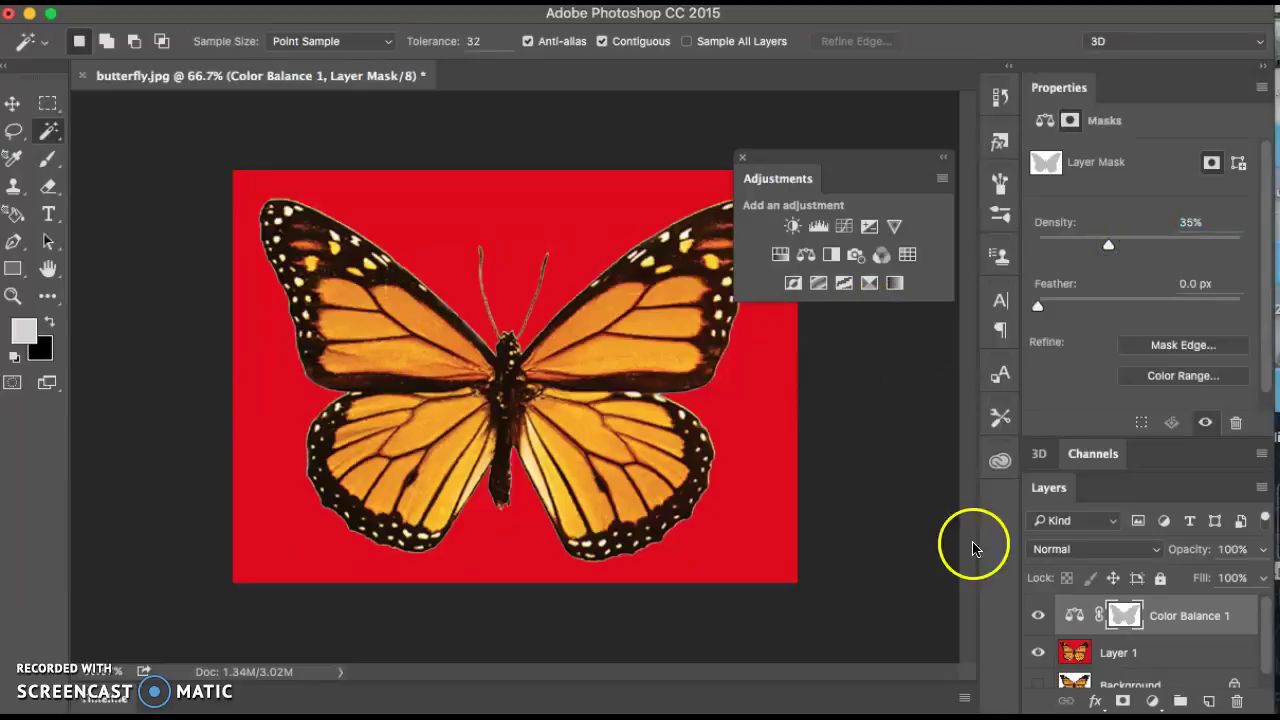
Step: Switch Properties from the mask settings back to the Color Balance sliders, keeping the name Color Balance 1
double_click(1188, 615)
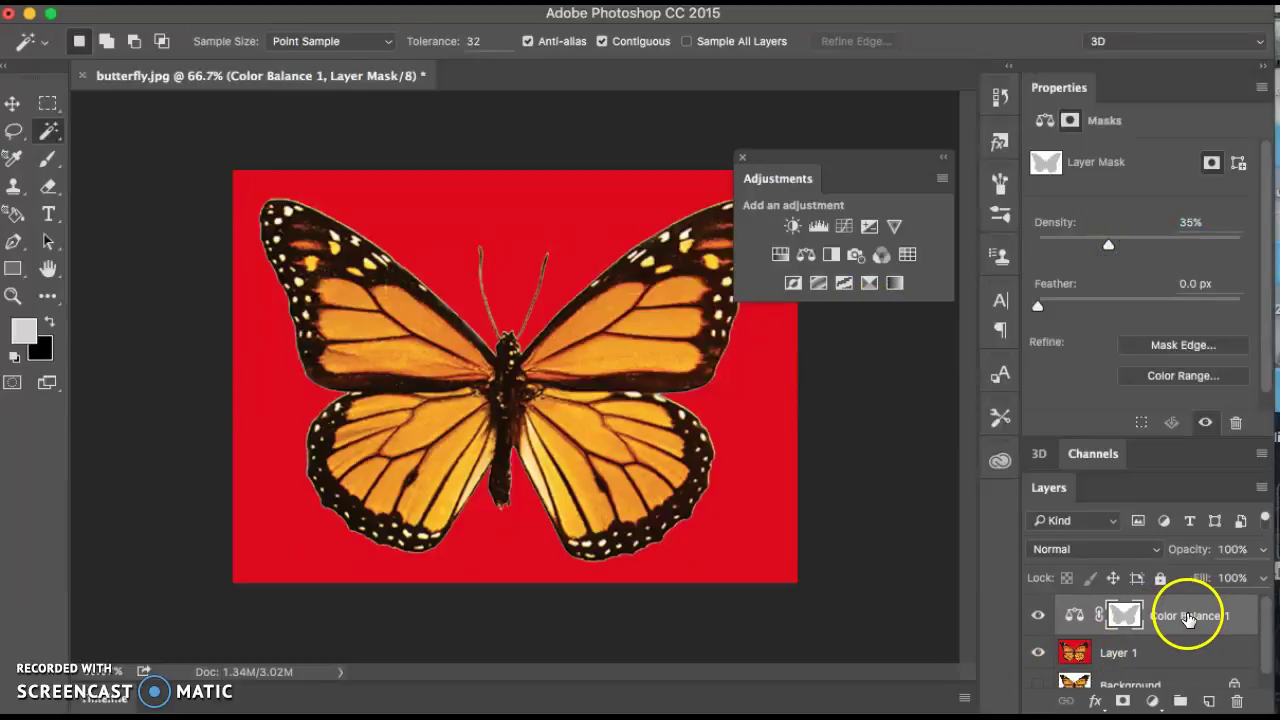
click(1068, 614)
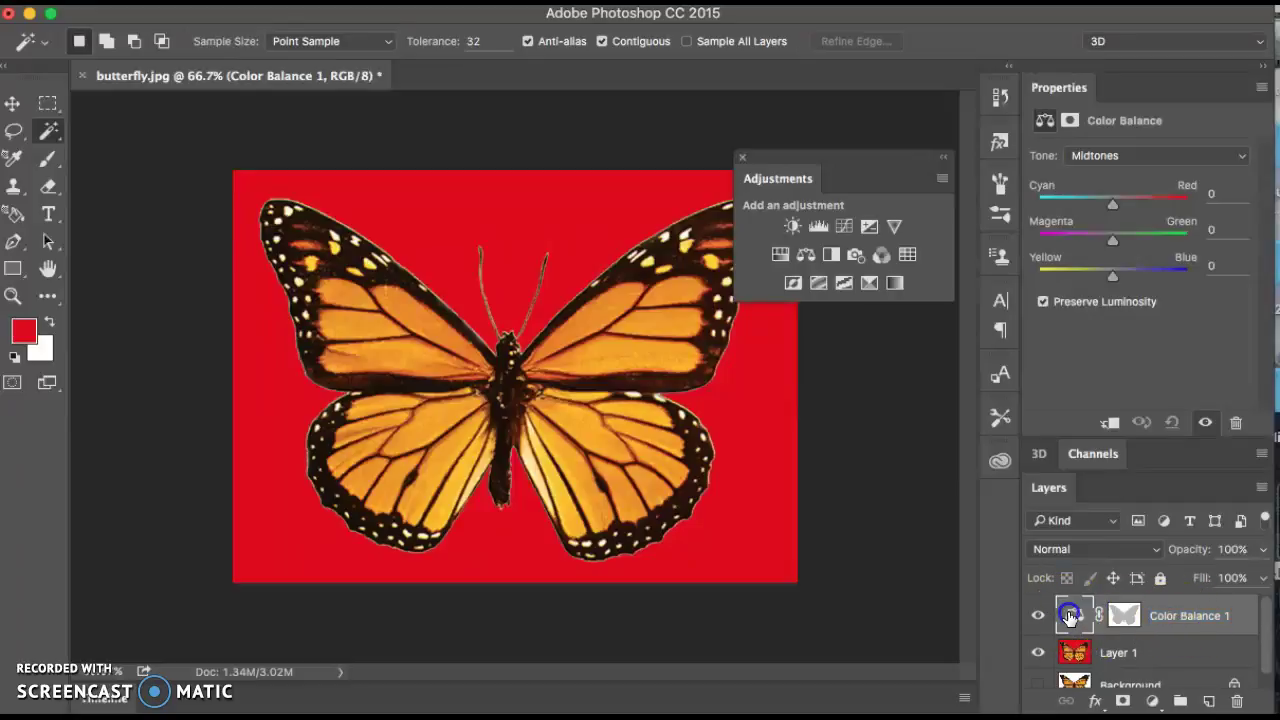
scroll(1157, 625, down, 1)
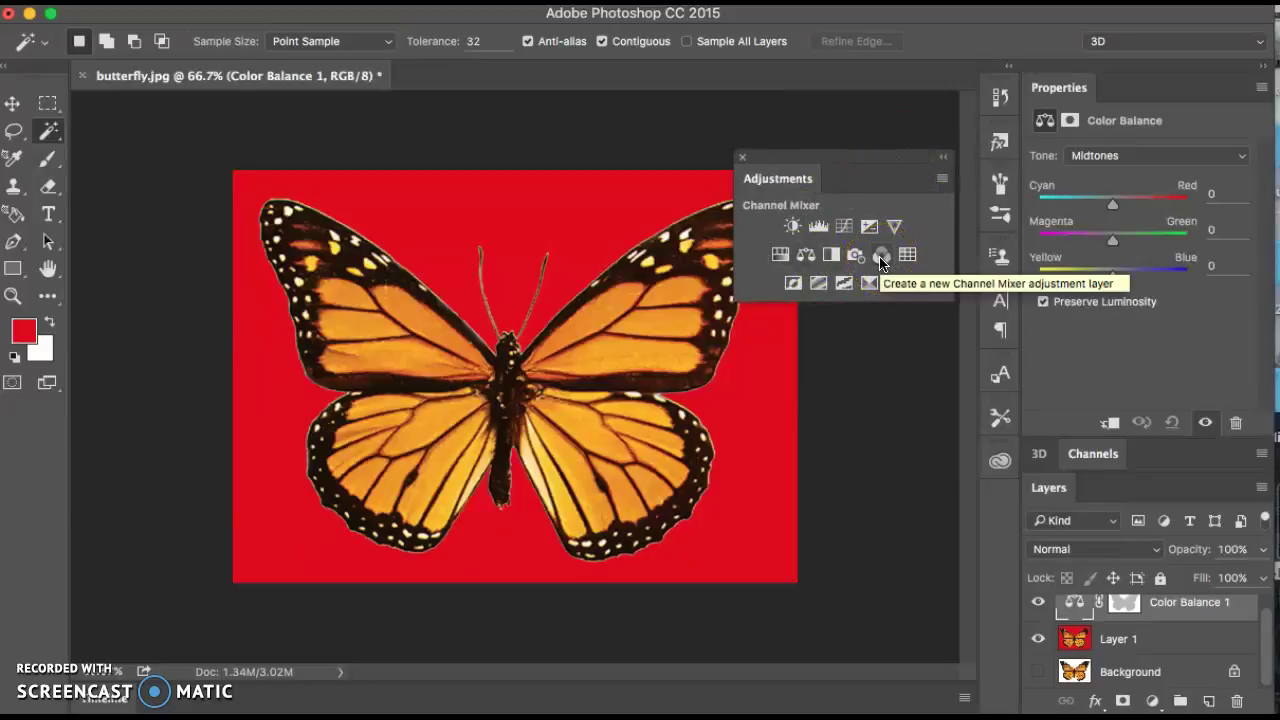
Step: Set the Midtones balance to Cyan–Red −86, Magenta–Green +52, Yellow–Blue −66
drag(1108, 203, 1179, 247)
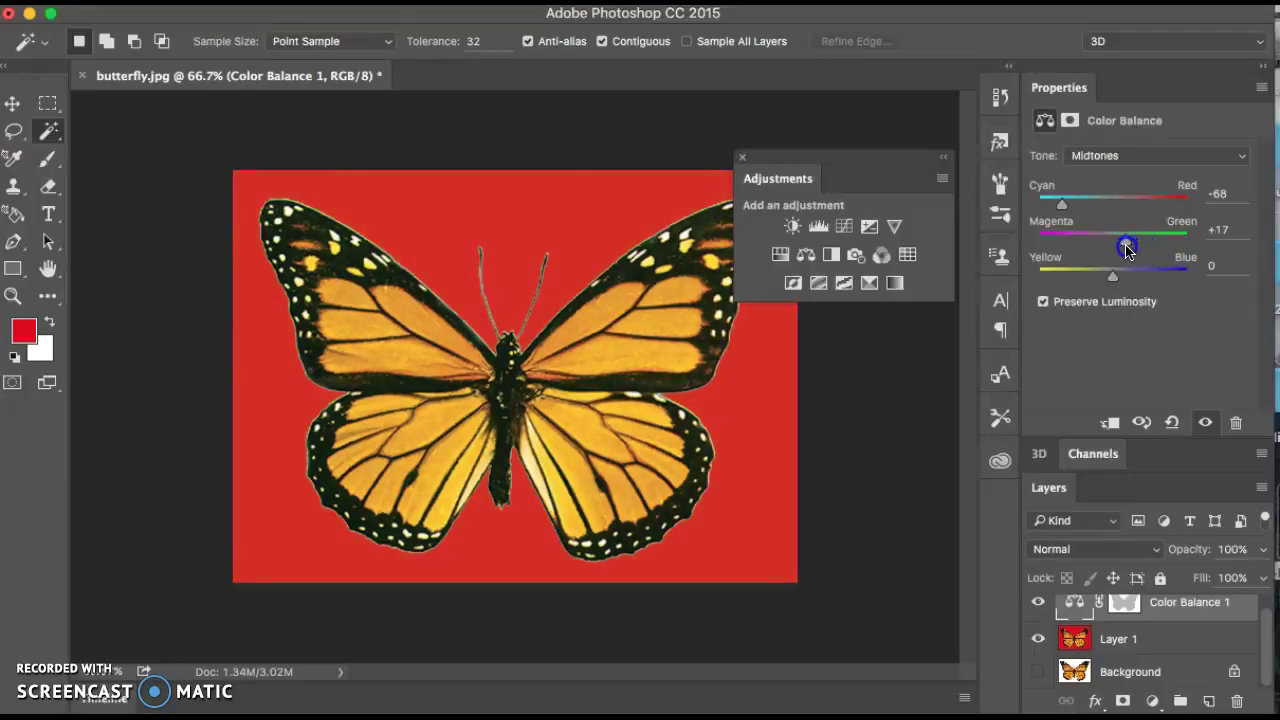
drag(1112, 276, 1066, 282)
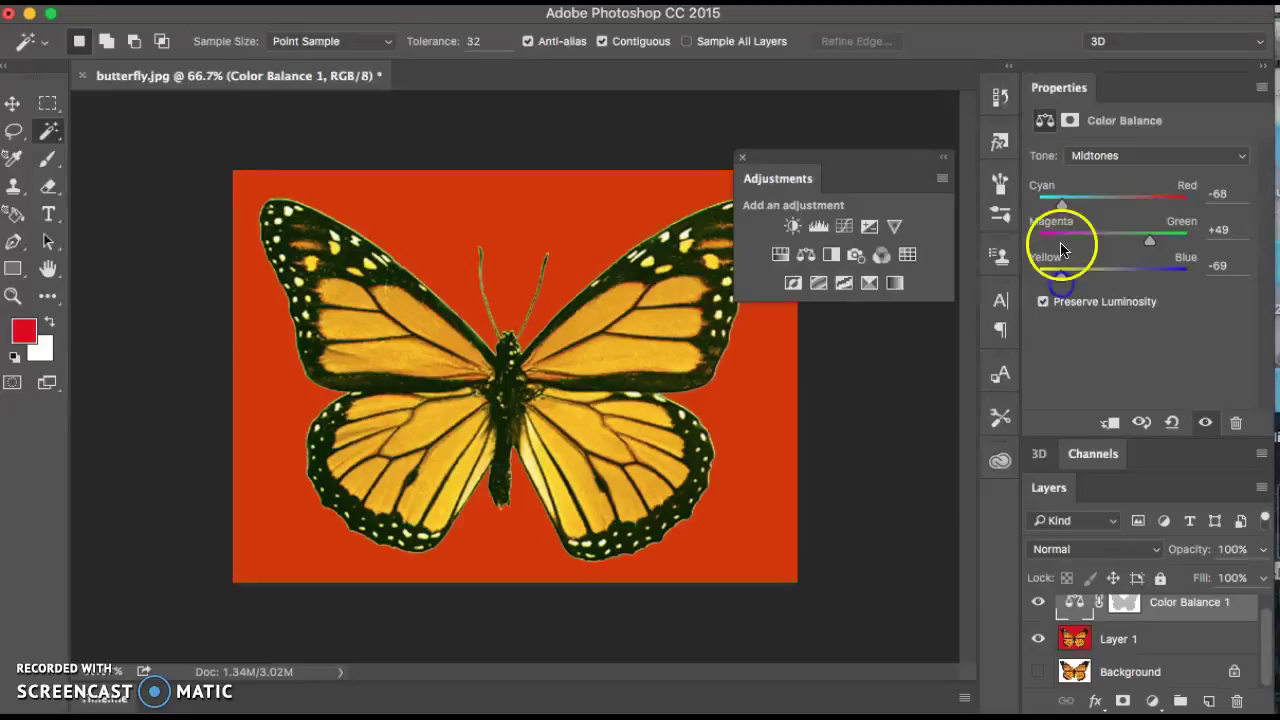
drag(1148, 247, 1110, 249)
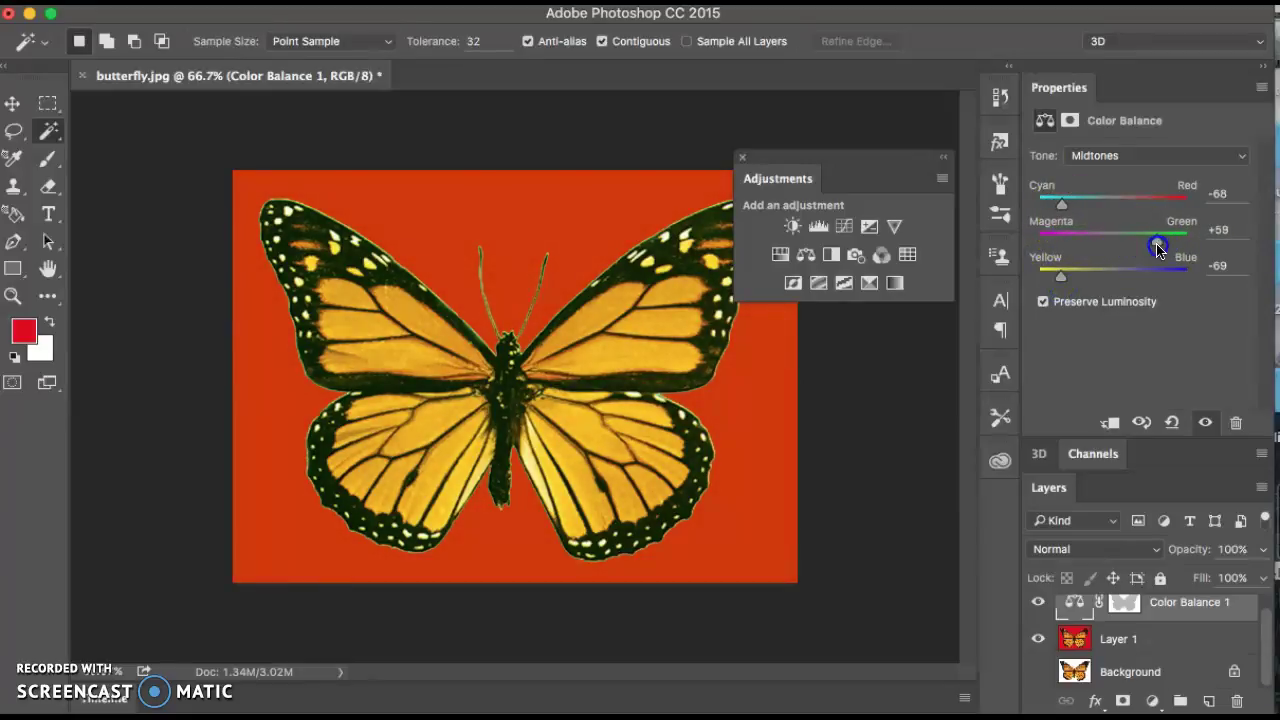
mouse_move(1062, 203)
mouse_down()
mouse_move(1155, 205)
mouse_move(1052, 210)
mouse_up()
drag(1167, 242, 1216, 278)
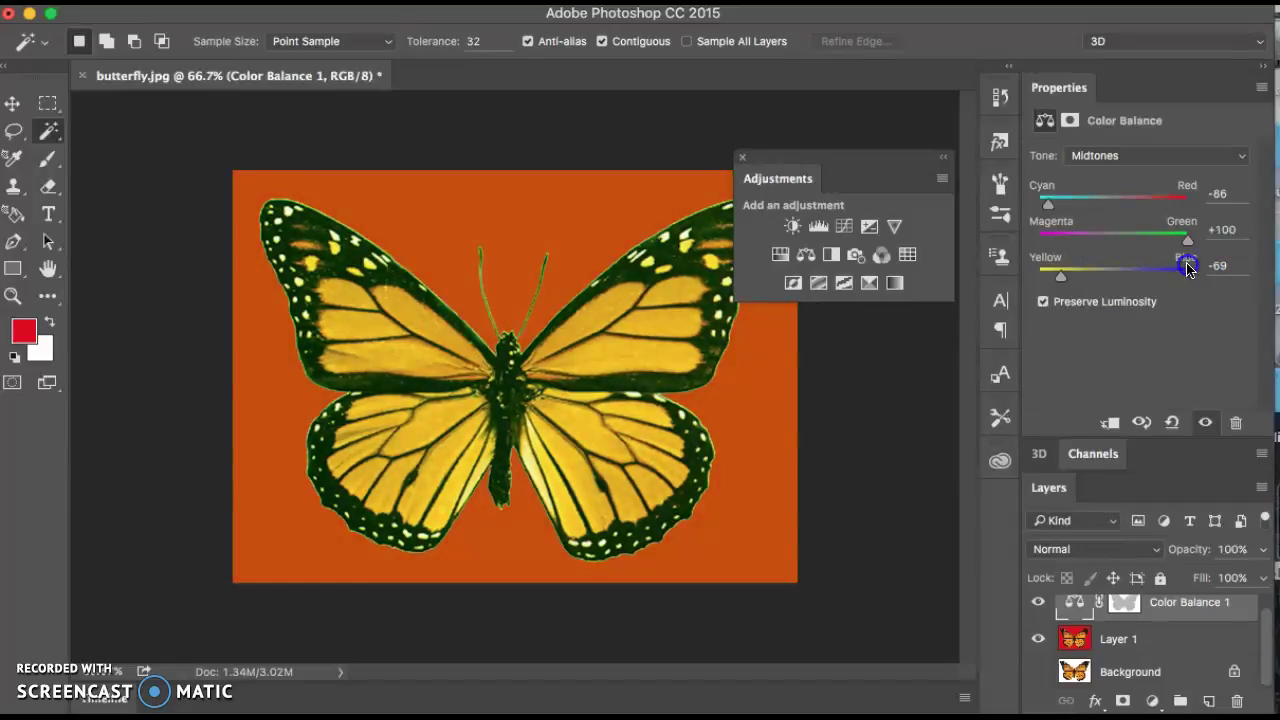
drag(1062, 277, 1087, 280)
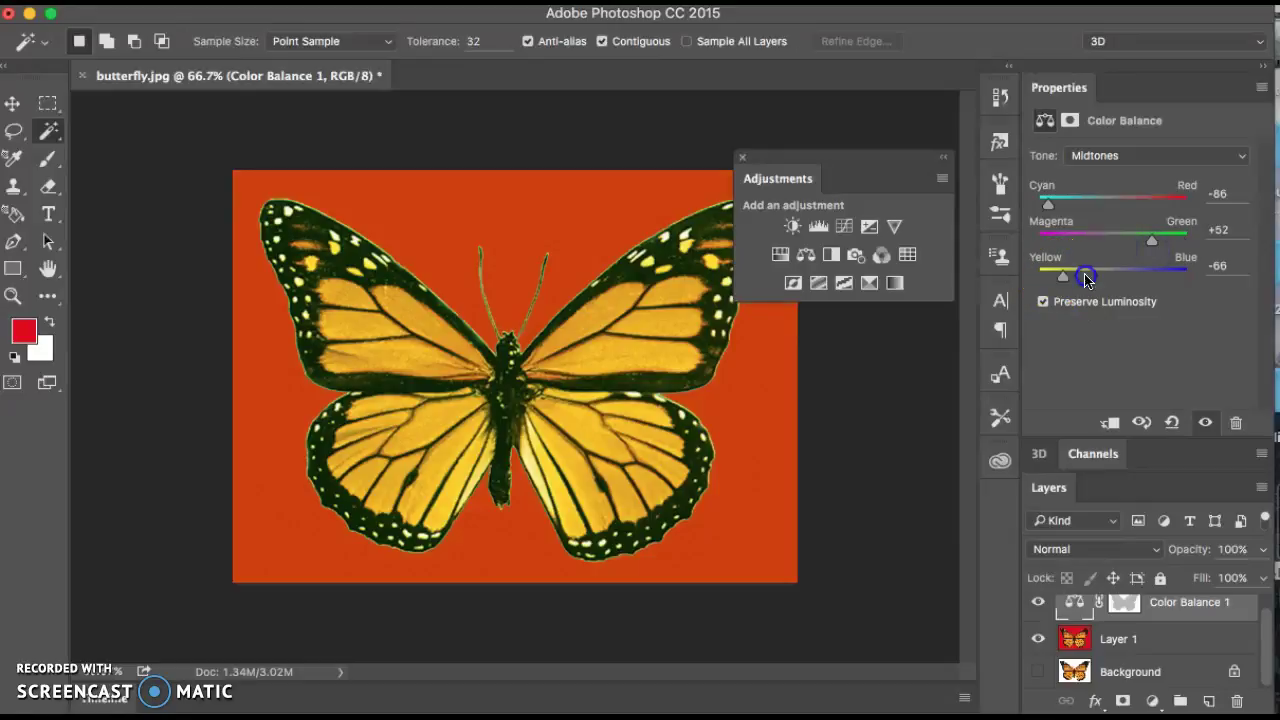
Step: Set the Shadows balance to Cyan–Red −73, Magenta–Green +69, Yellow–Blue −75
click(1112, 156)
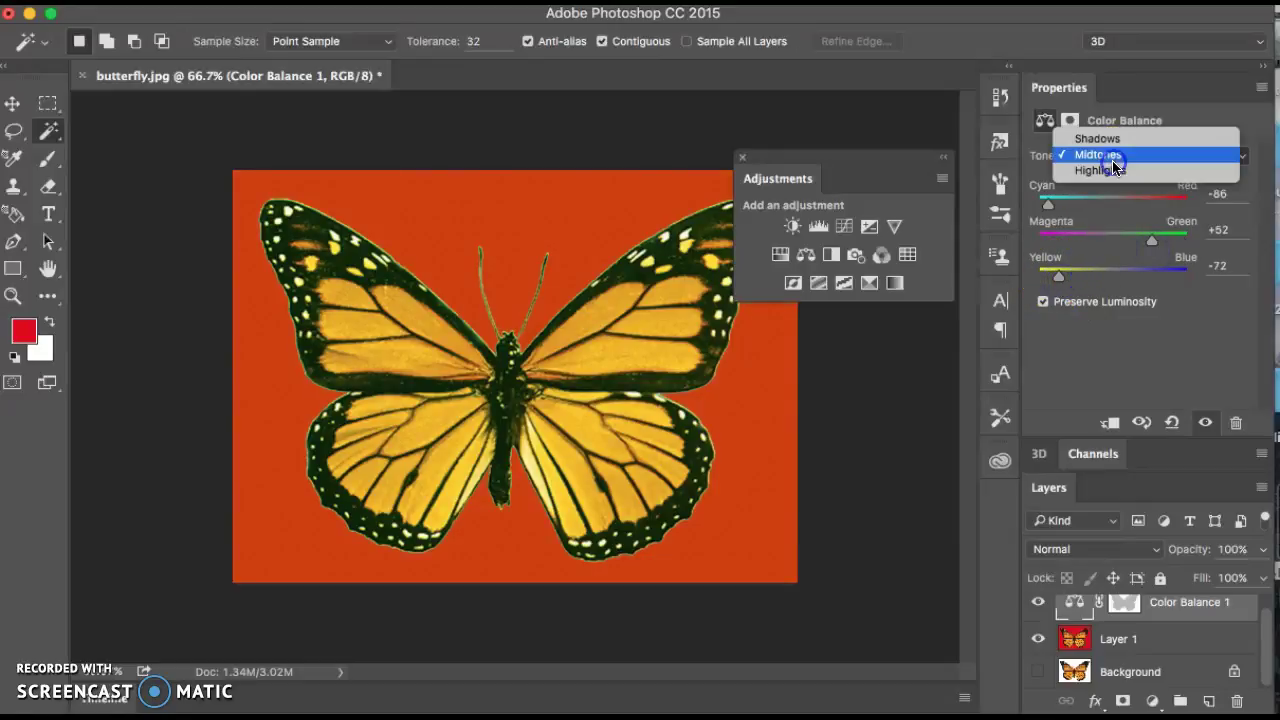
click(1100, 148)
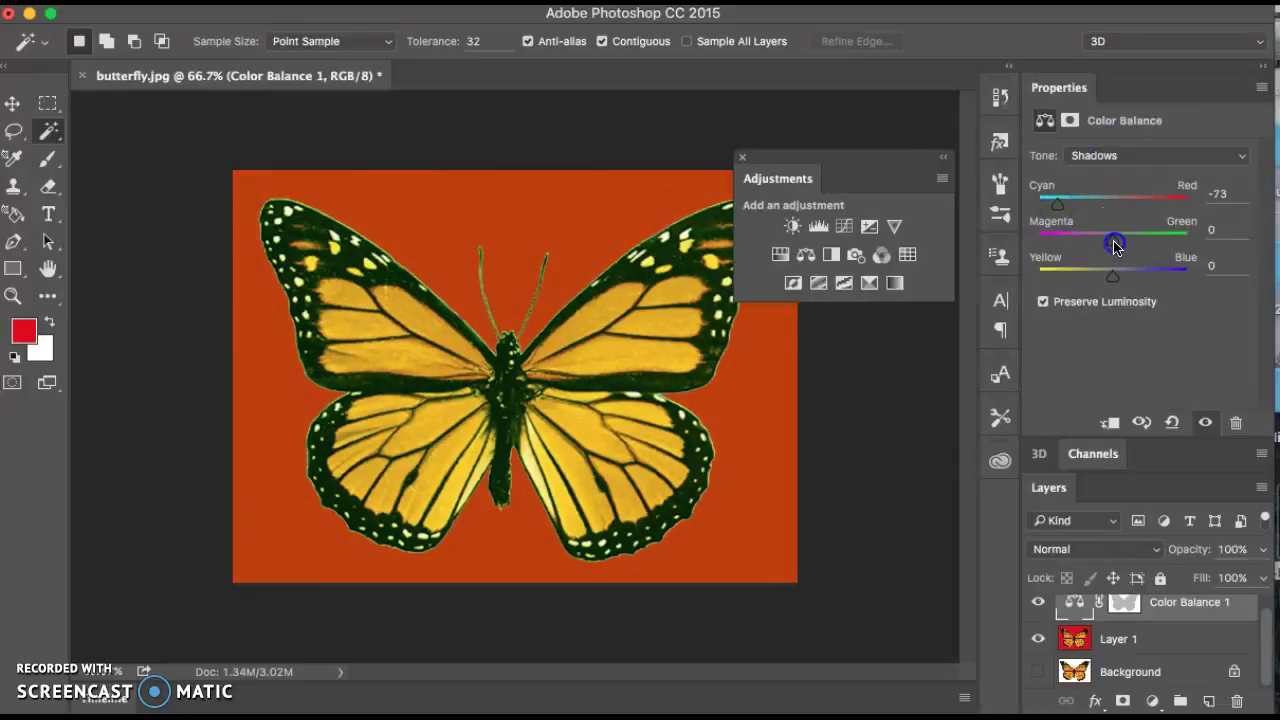
drag(1112, 240, 1182, 243)
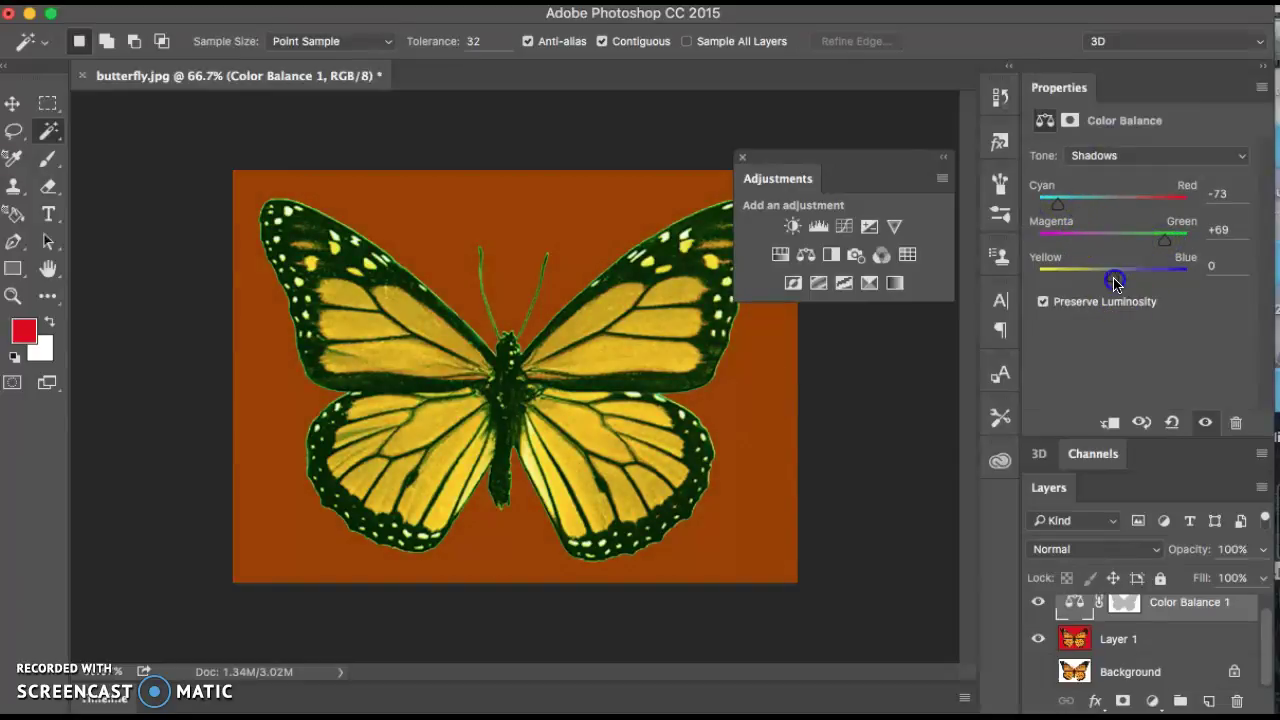
drag(1112, 276, 1055, 281)
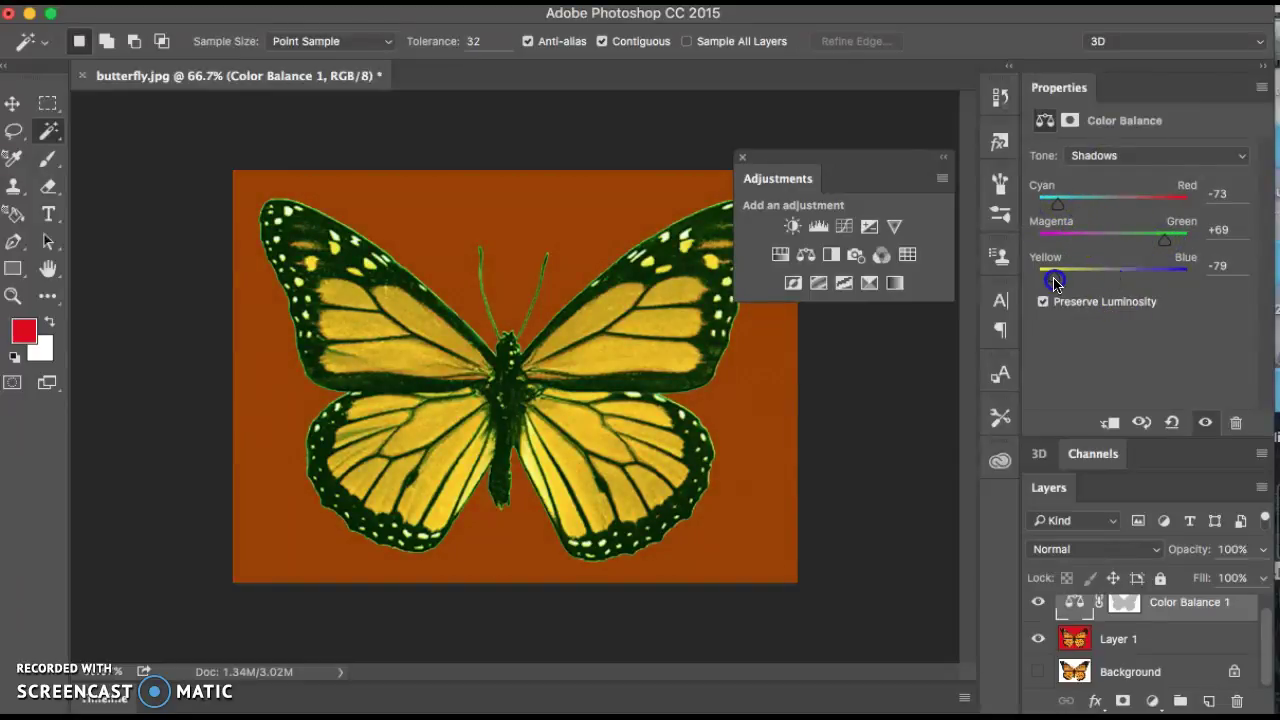
click(1158, 155)
Step: Set the Highlights balance to Cyan–Red −69, Magenta–Green +24, Yellow–Blue −48
click(1165, 183)
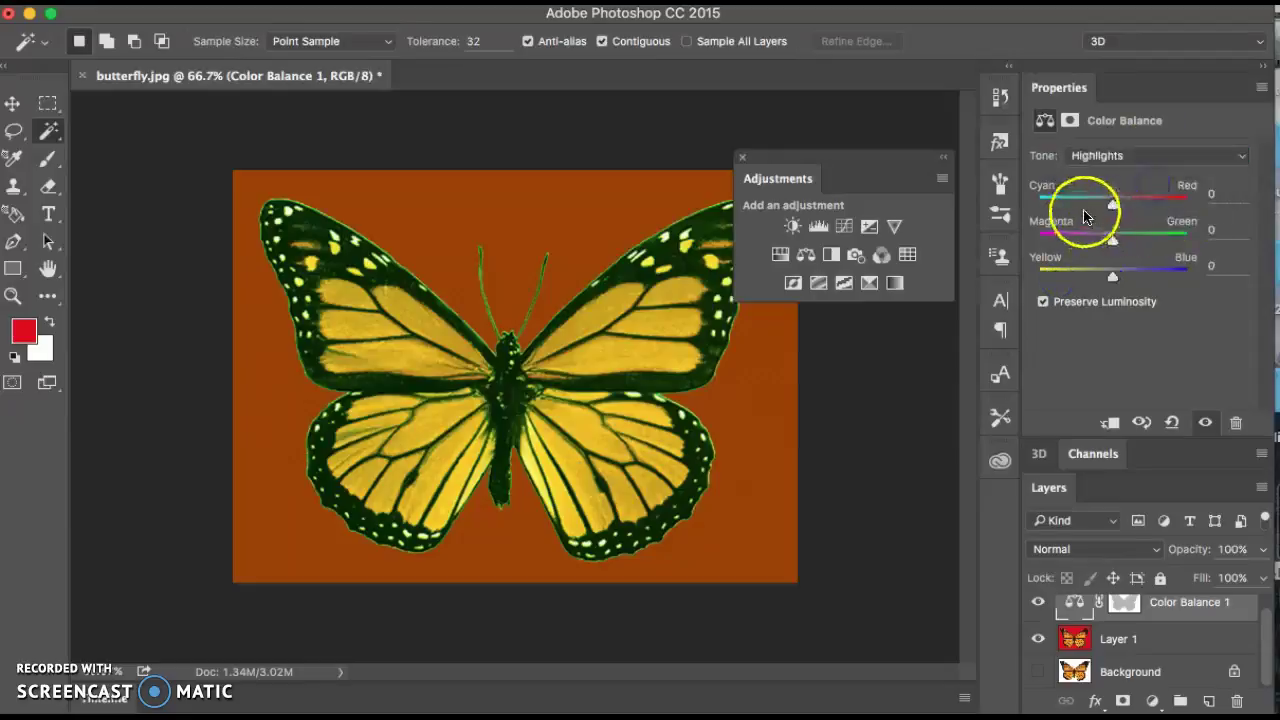
drag(1110, 201, 1061, 205)
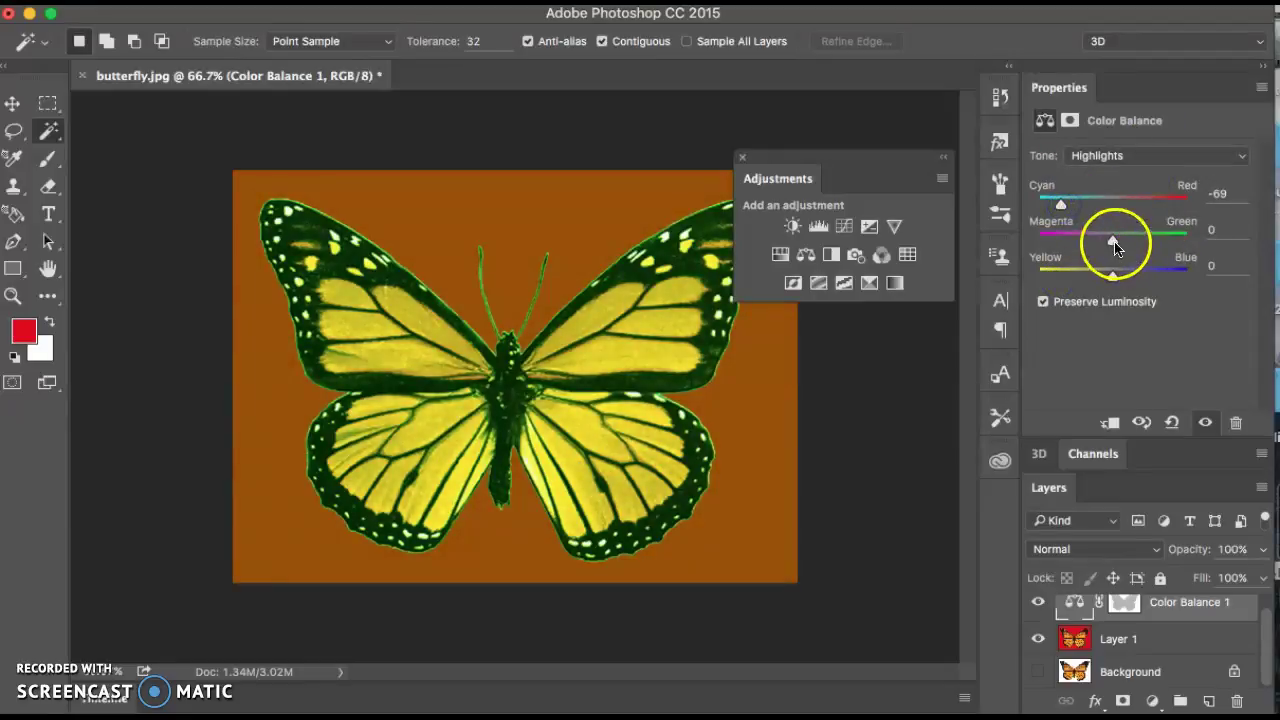
drag(1115, 247, 1167, 247)
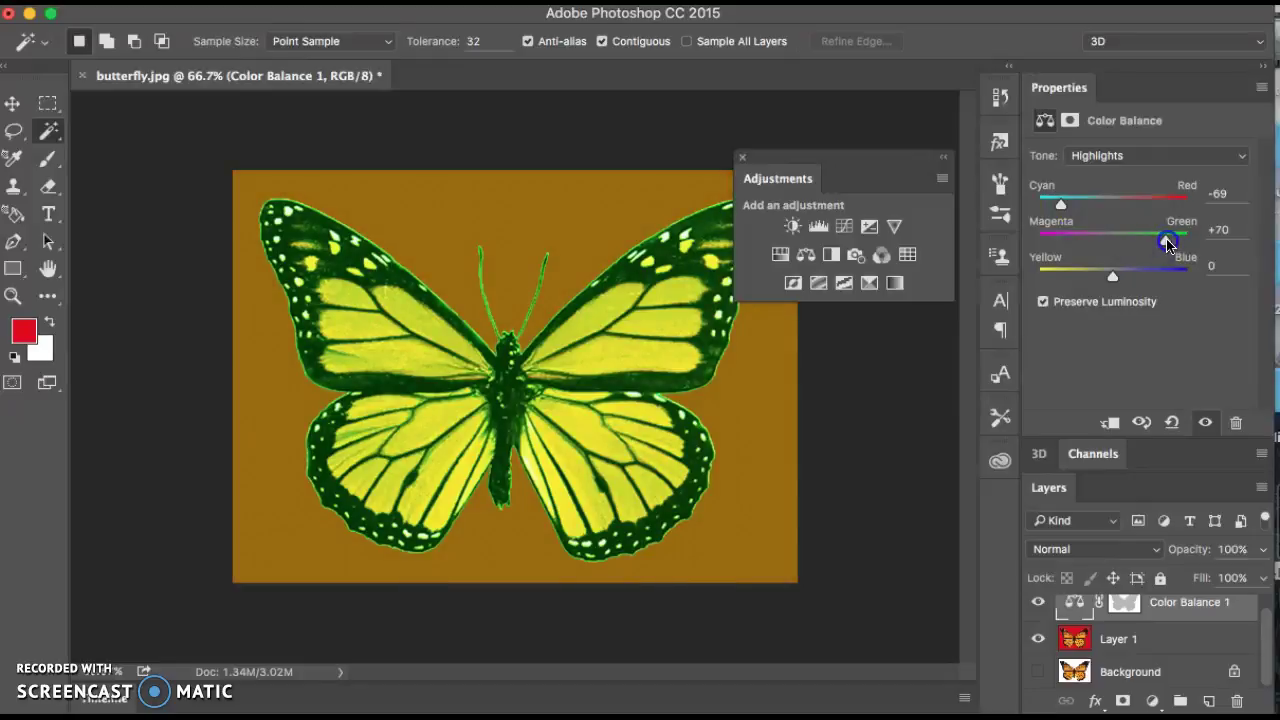
drag(1112, 276, 1077, 285)
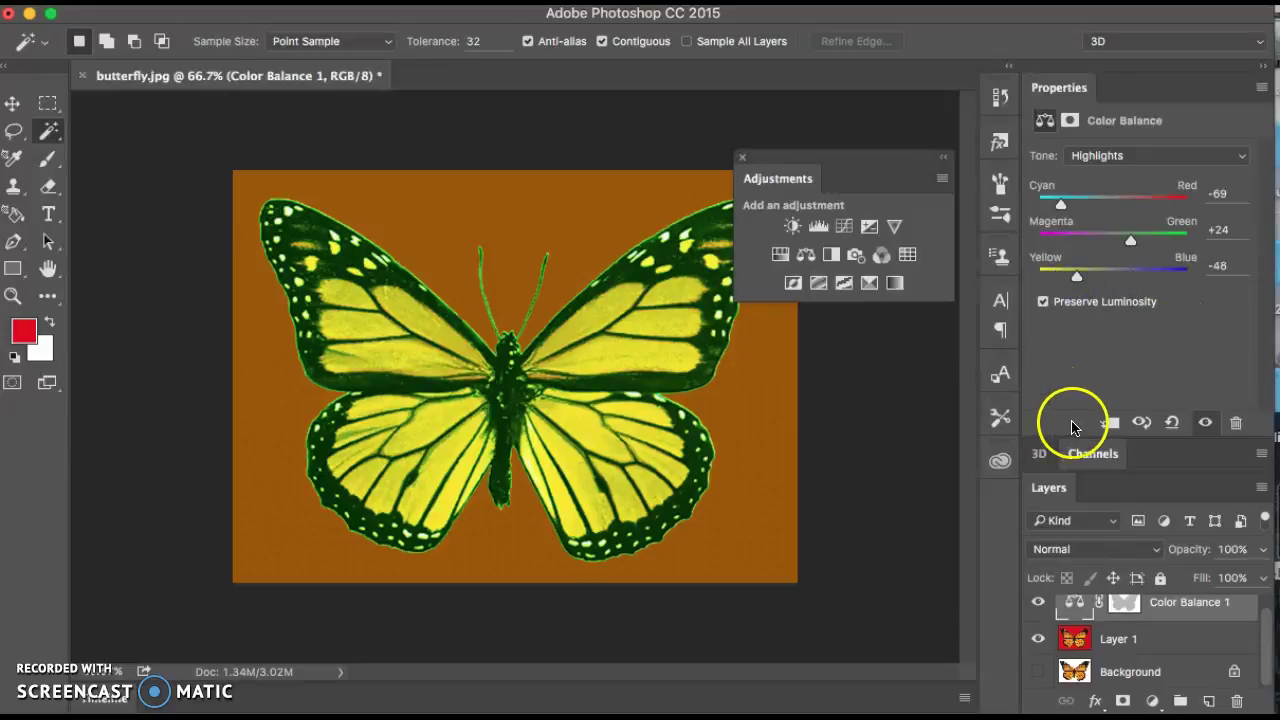
drag(874, 157, 1000, 252)
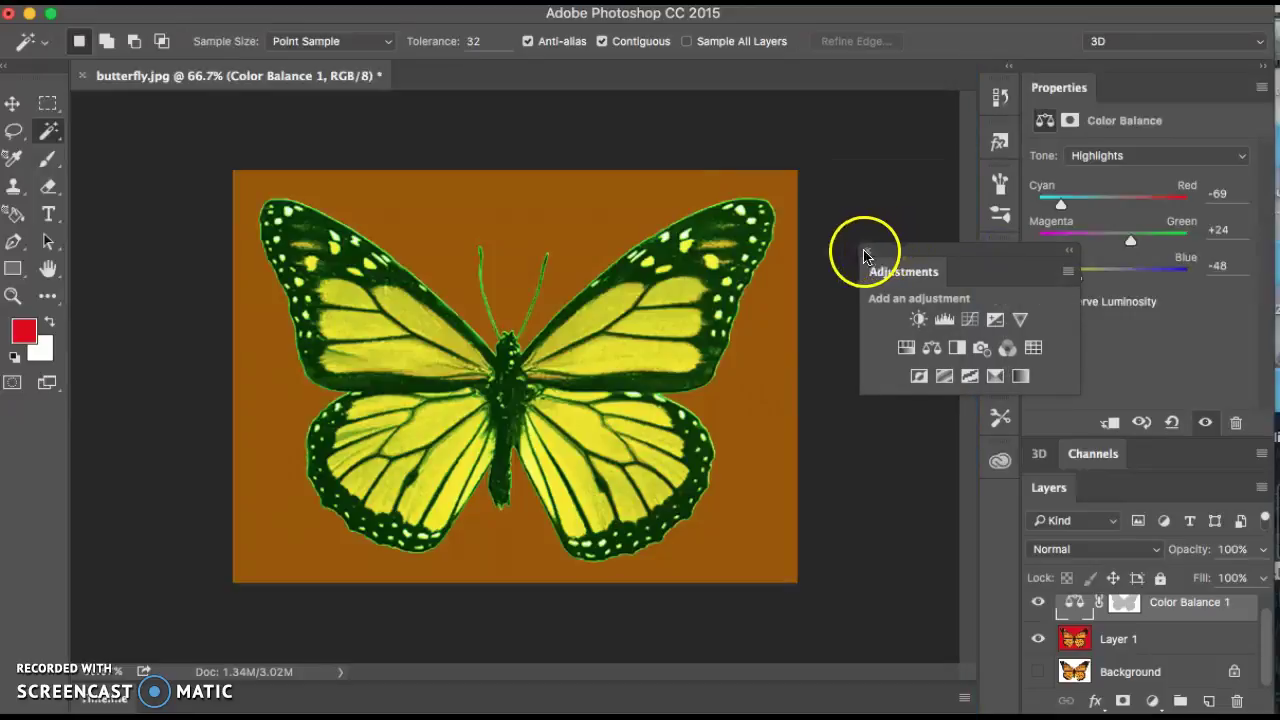
Step: Reposition the floating Adjustments panel slightly lower over the Color Balance properties
drag(908, 251, 900, 256)
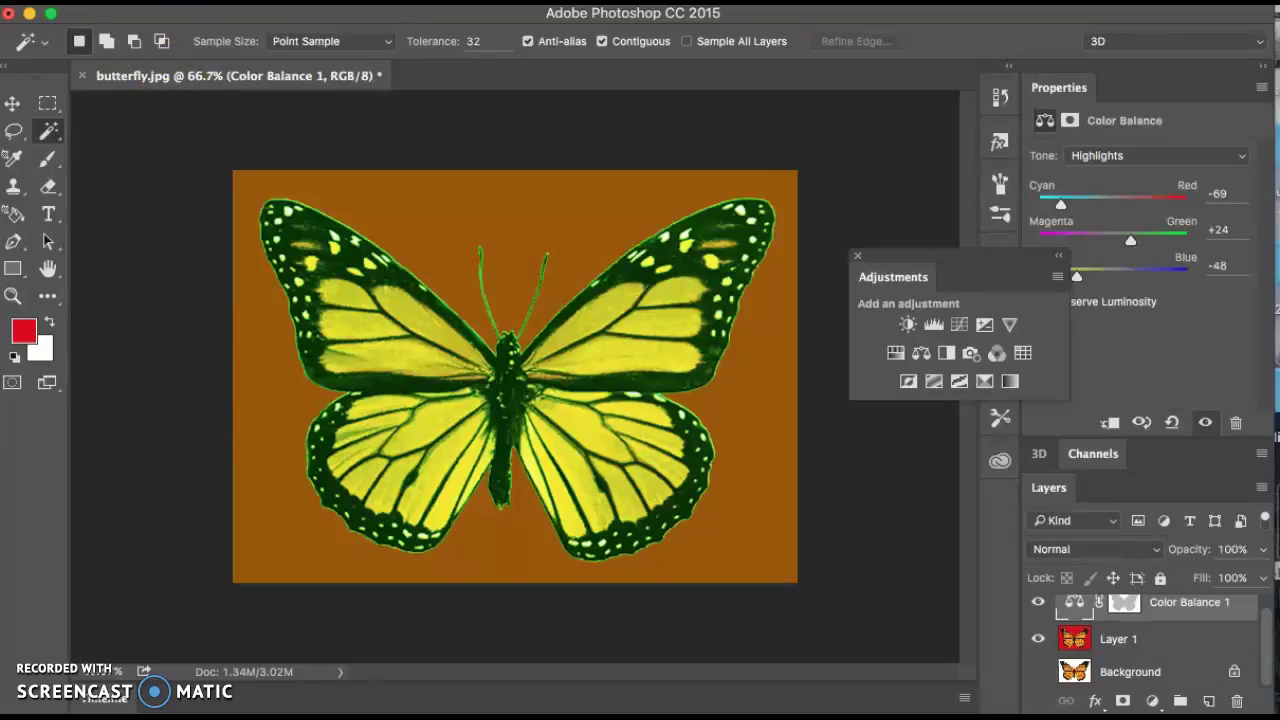
click(175, 2)
Step: Save the layered image to the Desktop as Lastname_Ex1a_butterfly.psd with Maximize Compatibility
click(205, 206)
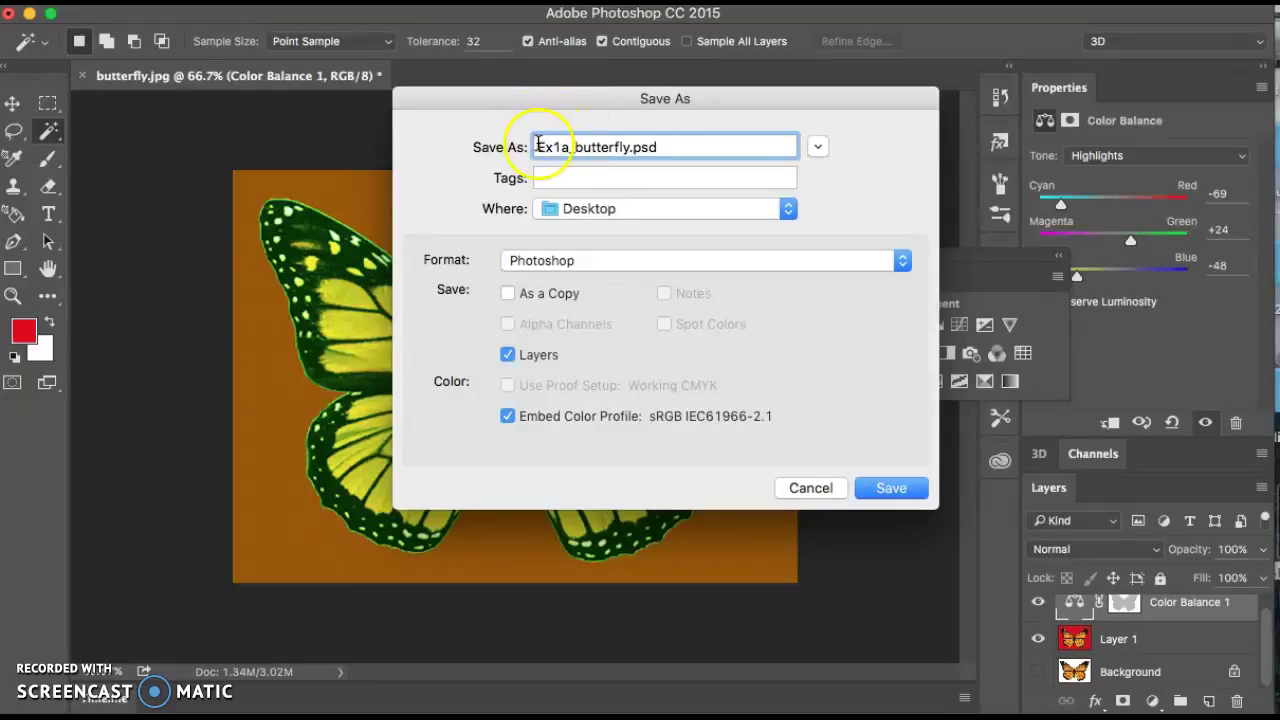
click(537, 148)
text(Lastname_)
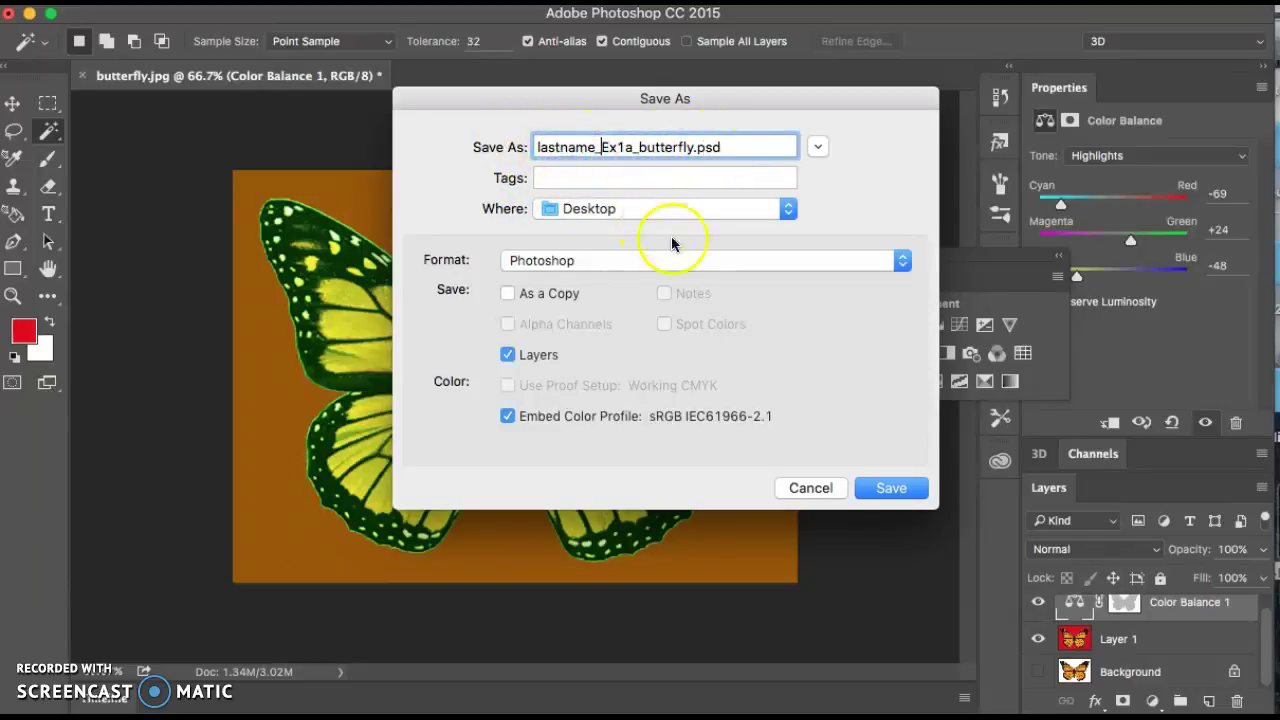
click(887, 490)
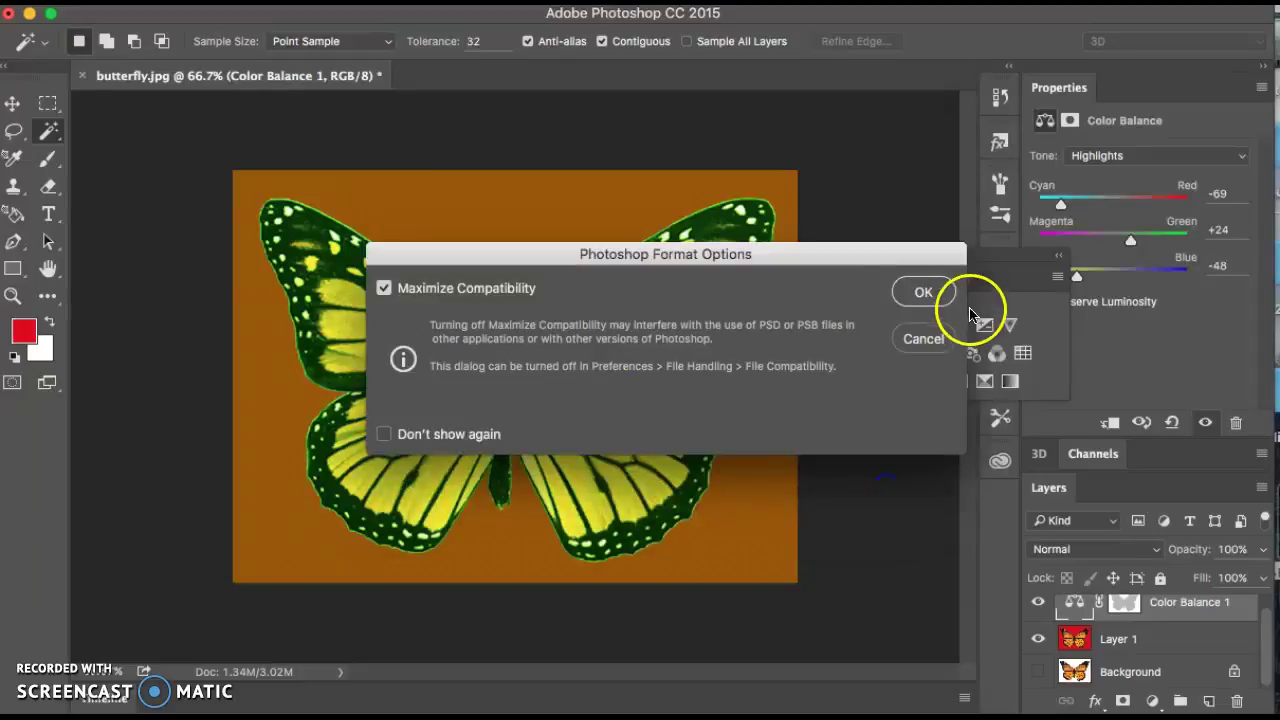
click(920, 289)
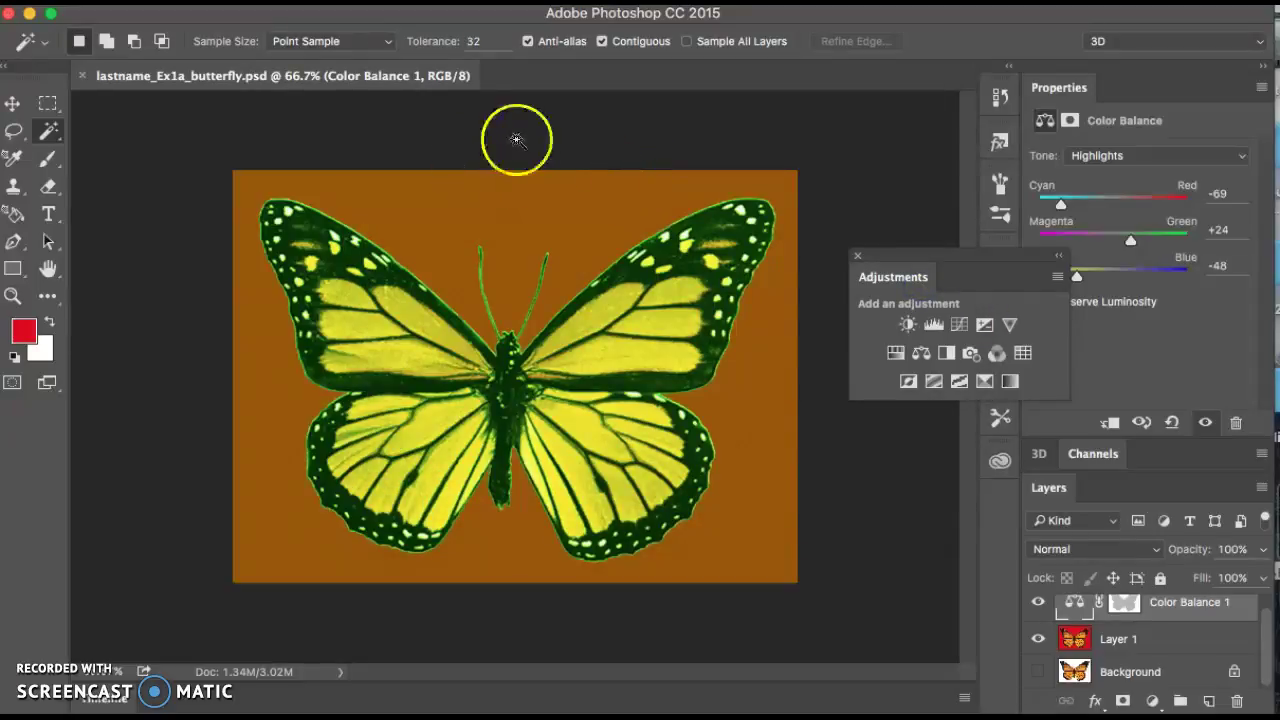